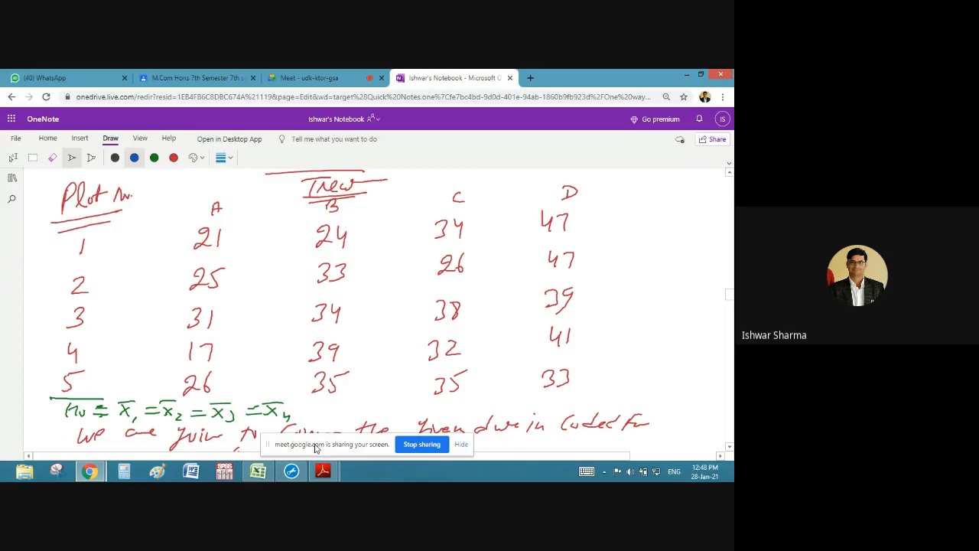
Review the handwritten one-way ANOVA notes, from the shop floor table through the ANOVA table to the coding method's plot data
drag(315, 448, 457, 126)
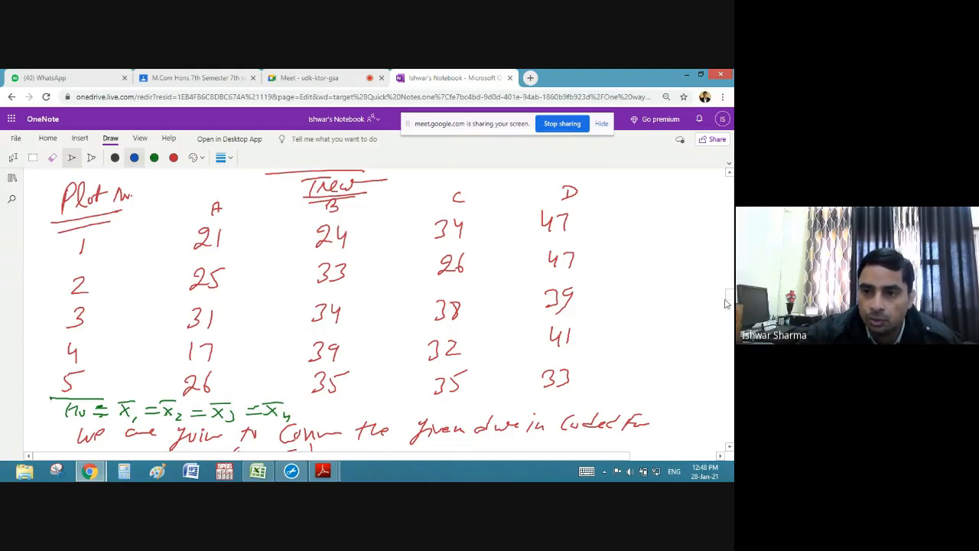
drag(730, 294, 730, 201)
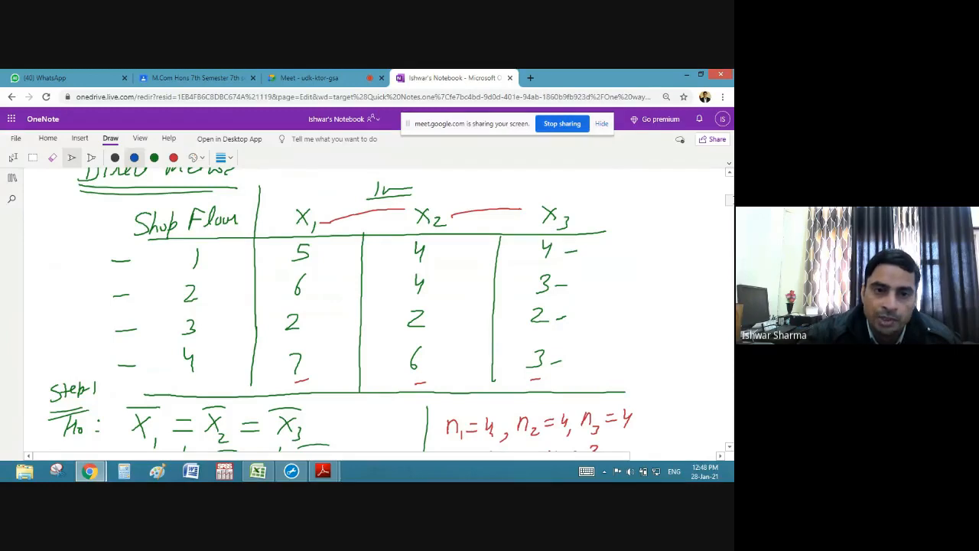
scroll(340, 309, down, 1)
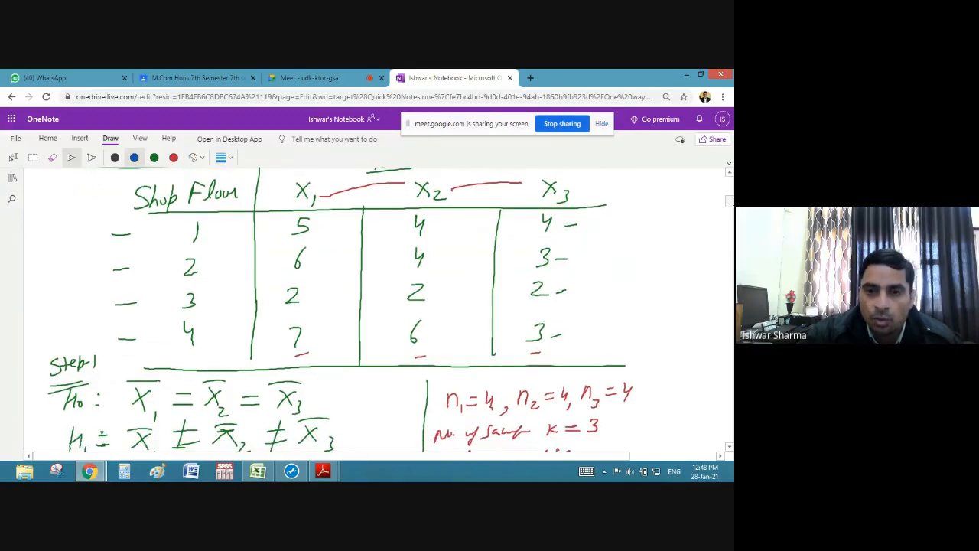
scroll(375, 310, down, 1)
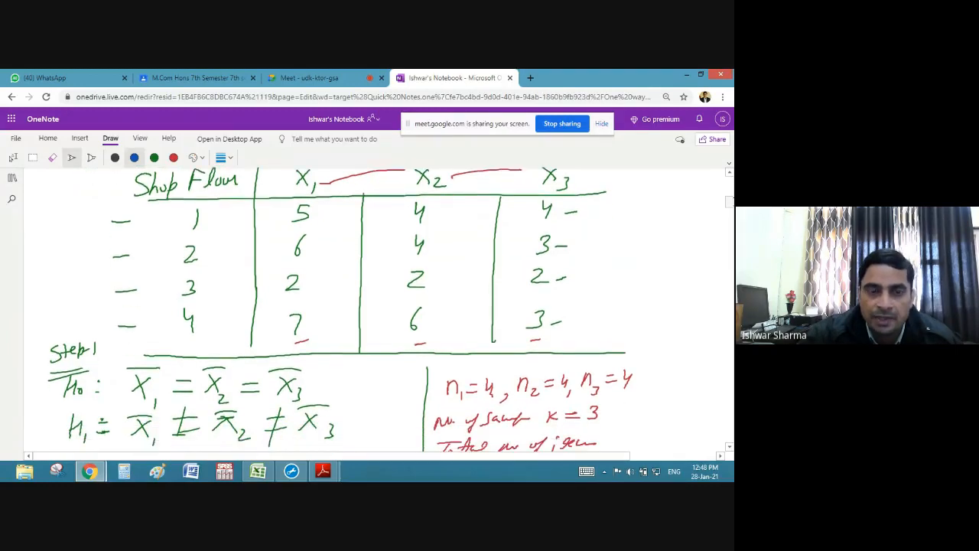
scroll(375, 310, down, 5)
scroll(375, 310, down, 3)
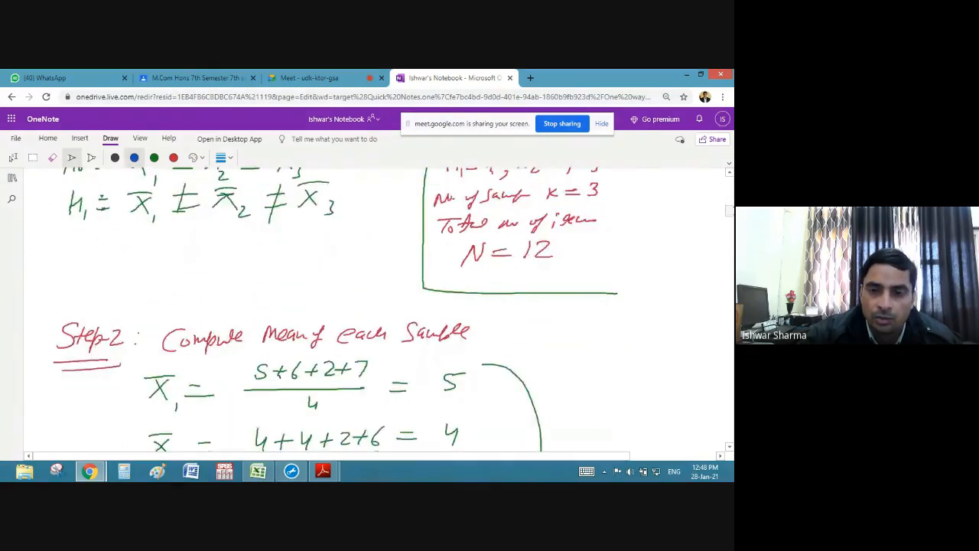
scroll(375, 310, down, 10)
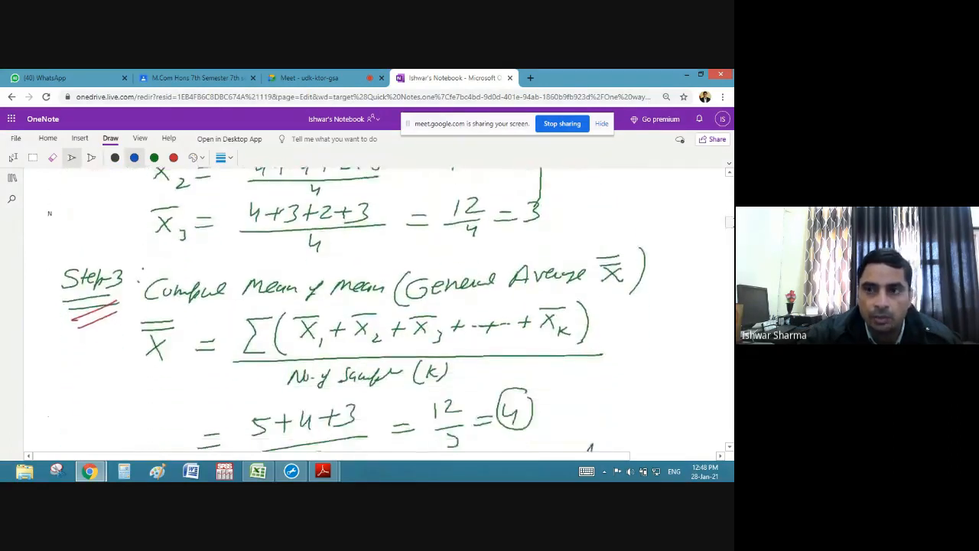
scroll(375, 310, down, 6)
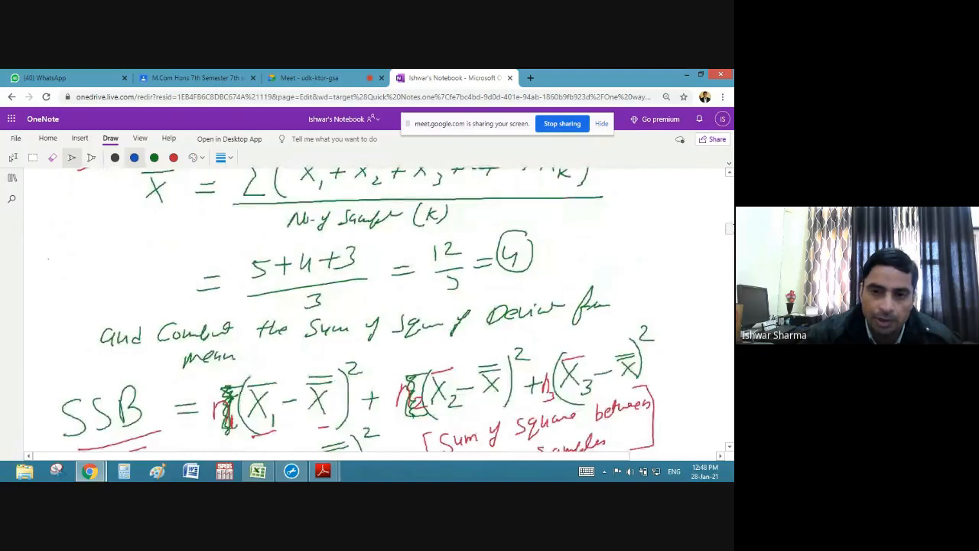
scroll(375, 310, down, 5)
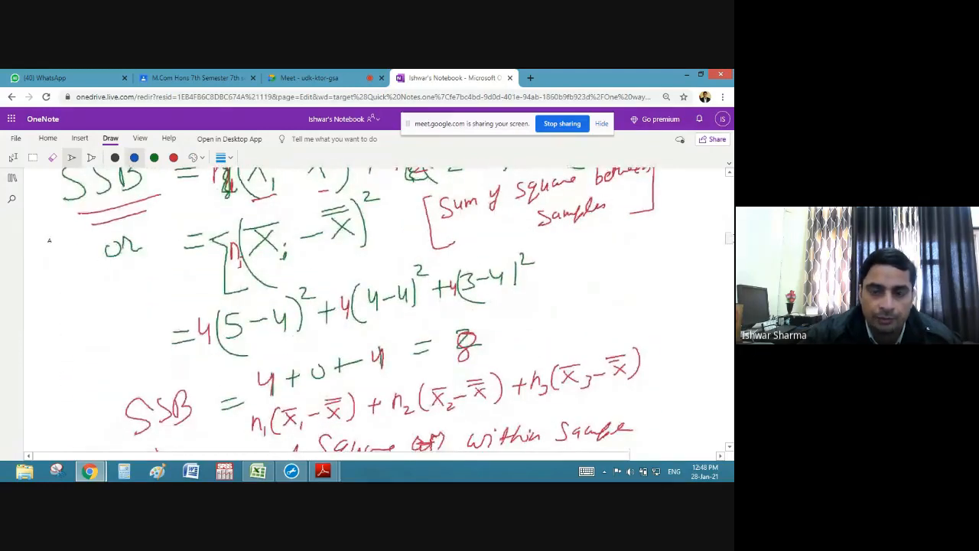
scroll(375, 310, down, 10)
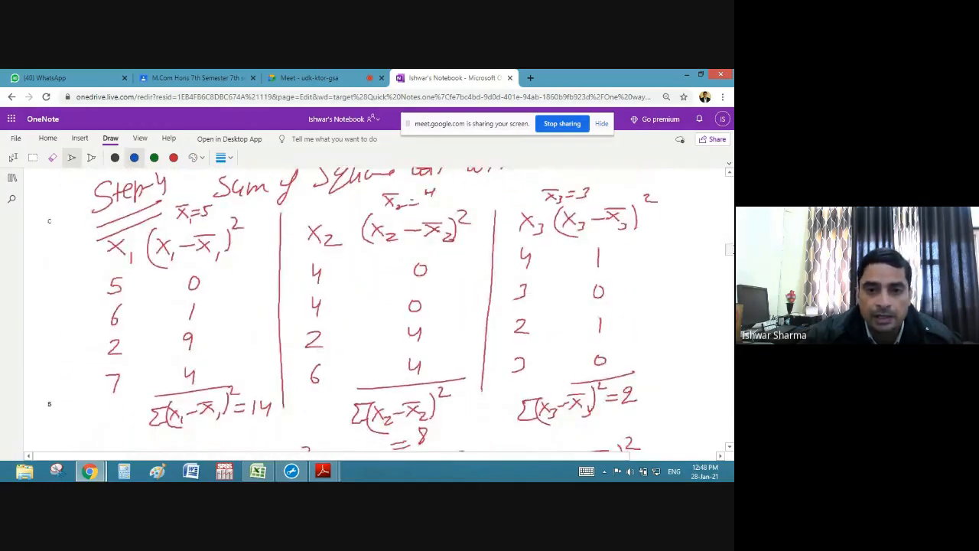
scroll(375, 310, down, 10)
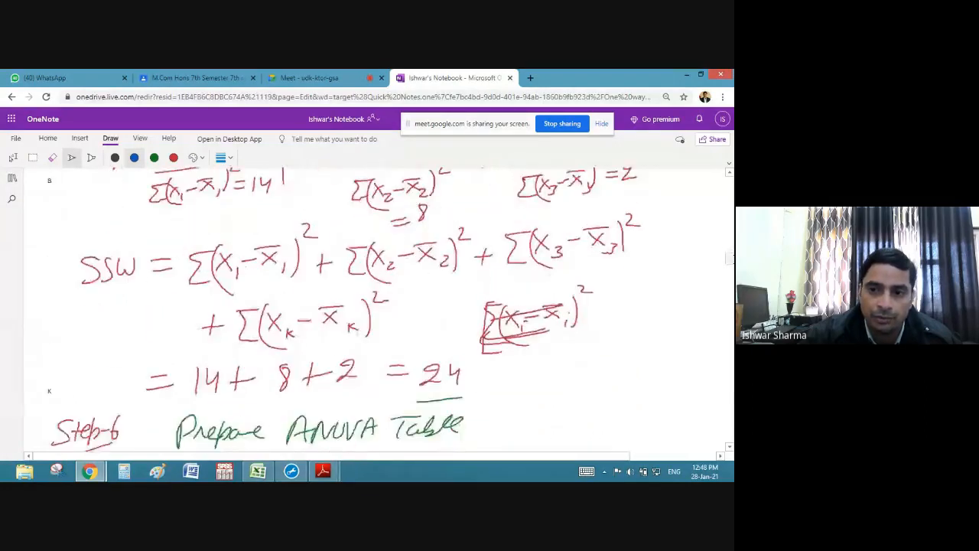
scroll(374, 310, down, 5)
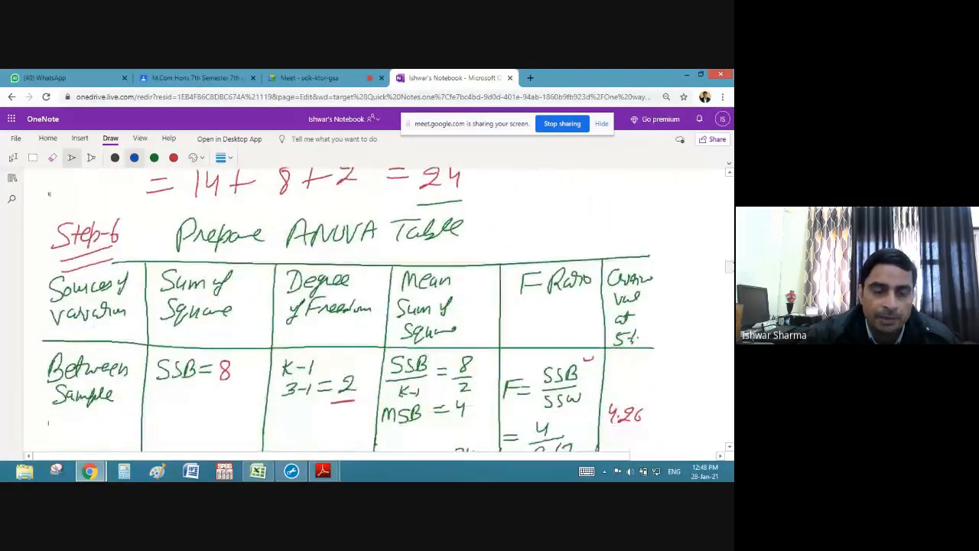
scroll(375, 310, down, 10)
scroll(375, 310, down, 15)
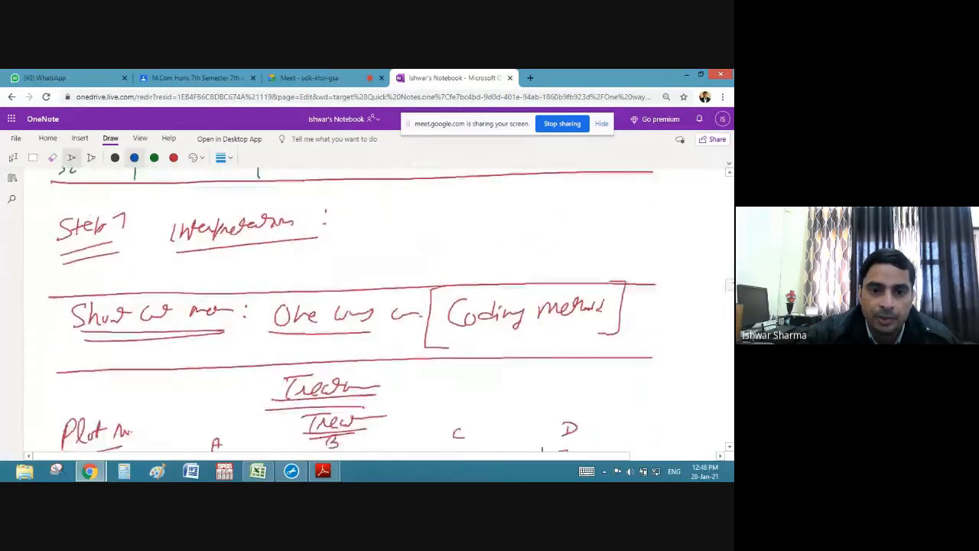
scroll(375, 310, down, 1)
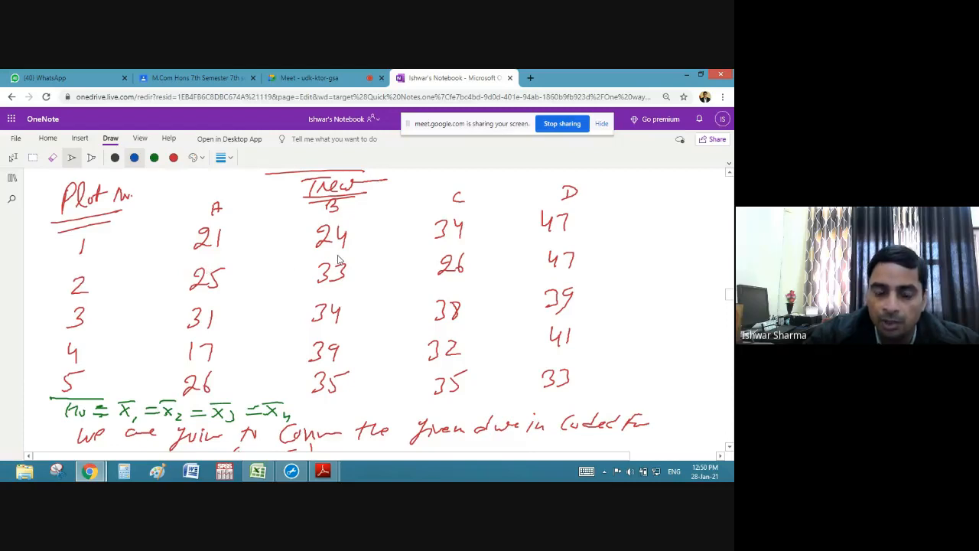
Check the treatment data in the Excel ANOVA workbook against the handwritten plot table in the OneNote notebook
click(255, 473)
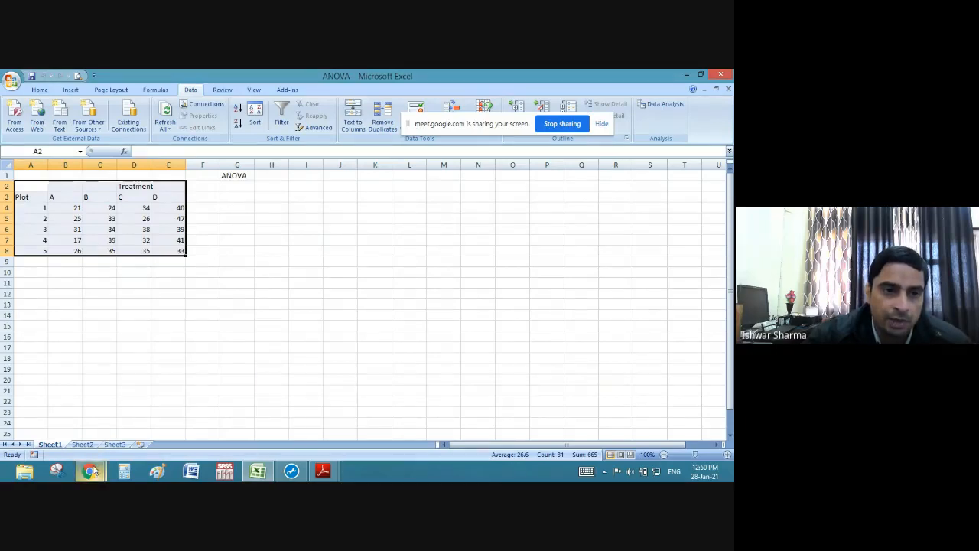
mouse_move(90, 470)
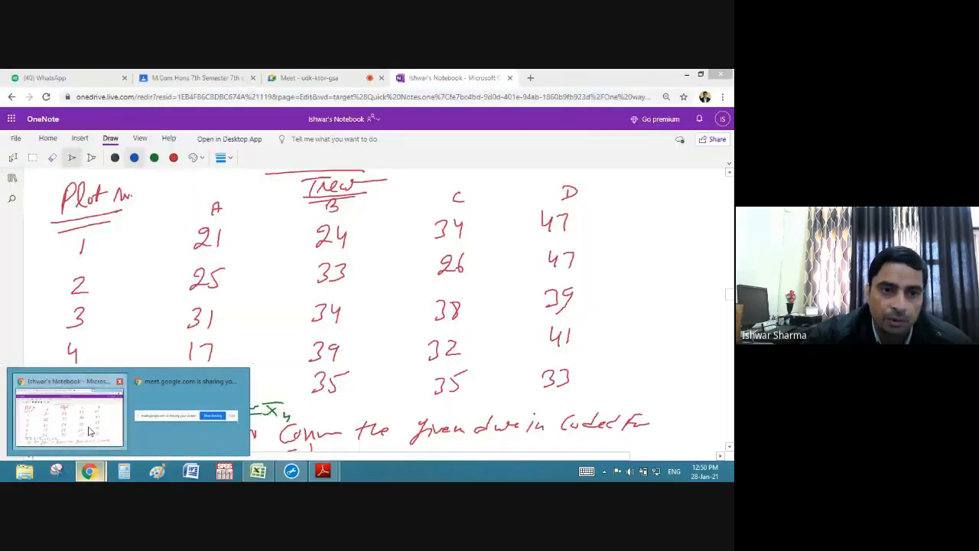
click(88, 430)
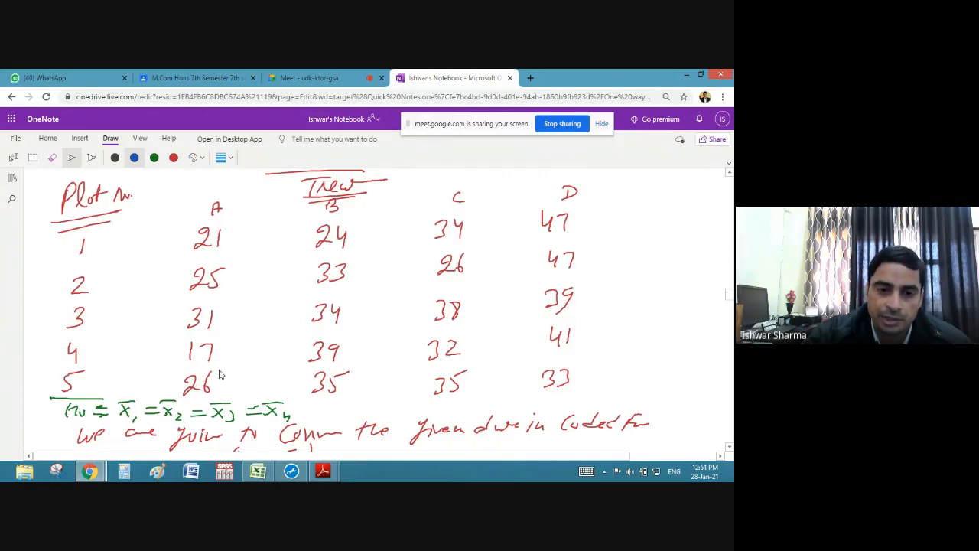
Switch to the ANOVA workbook in Excel, enlarge the sheet to 256% and clear the screen-sharing bar off the data commands
click(257, 471)
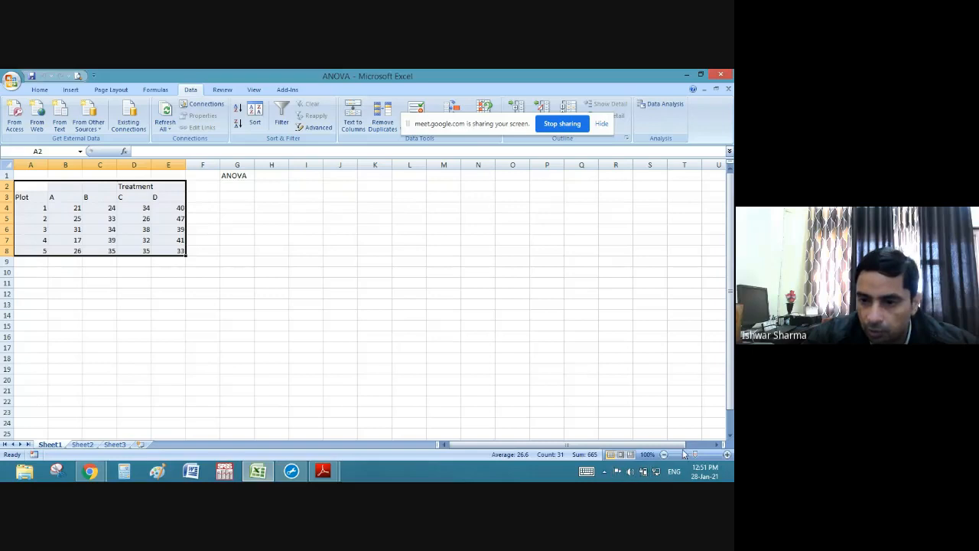
drag(694, 455, 709, 456)
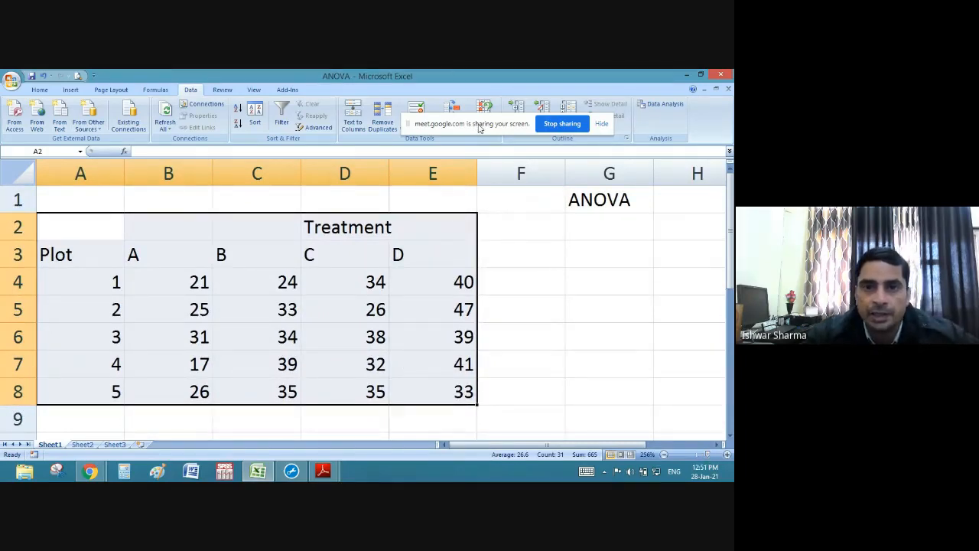
drag(478, 126, 497, 86)
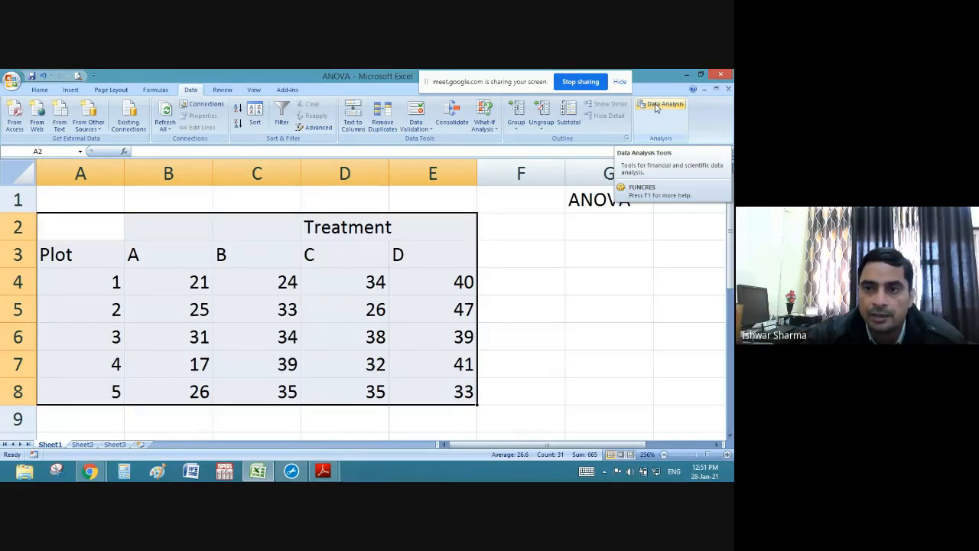
click(655, 107)
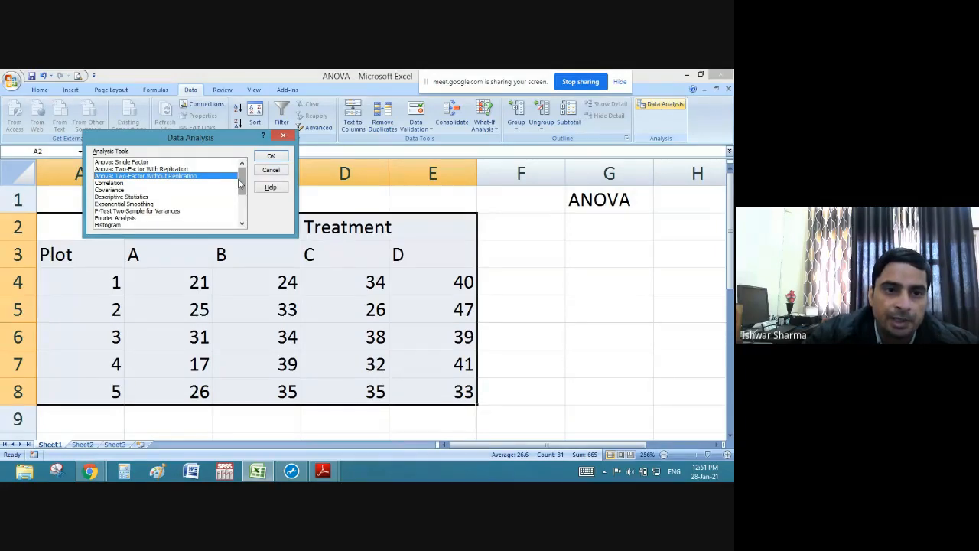
click(142, 163)
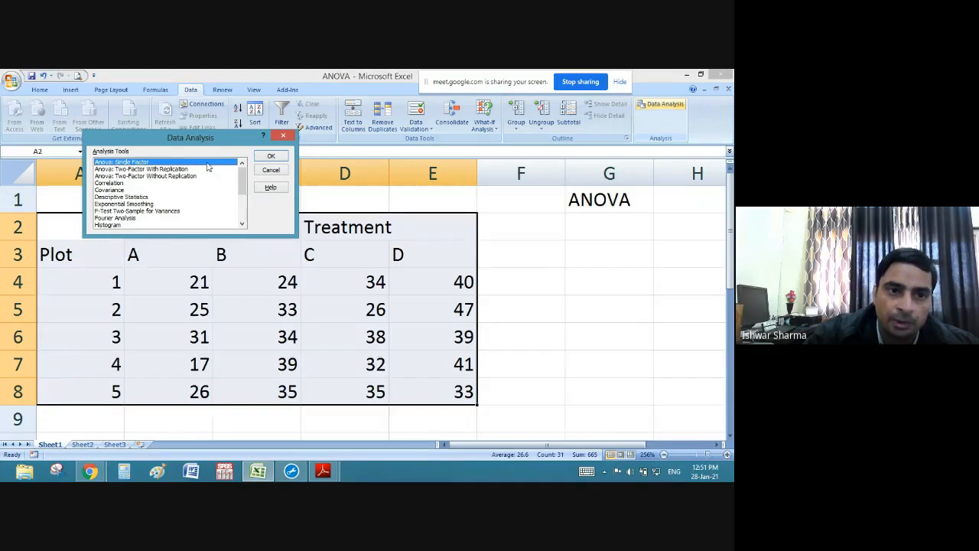
click(277, 157)
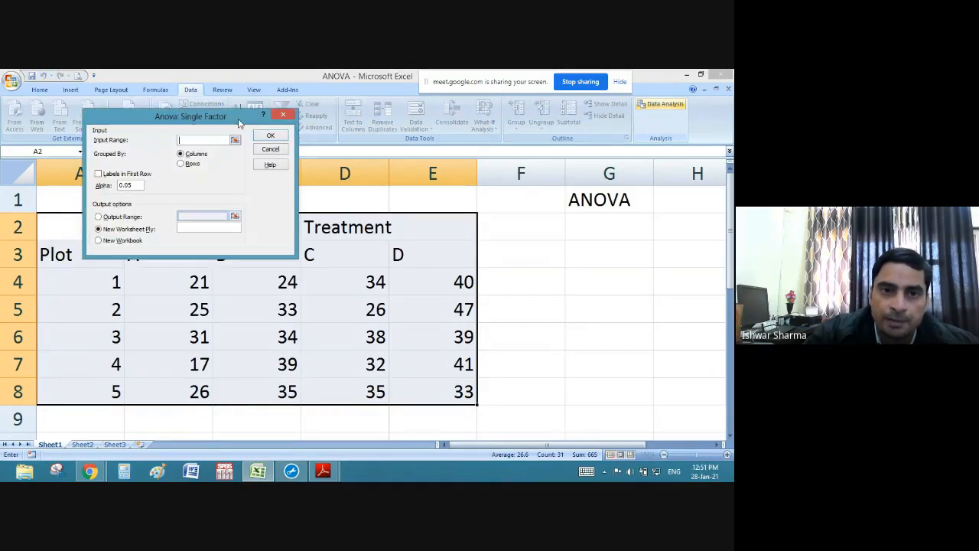
drag(239, 123, 641, 94)
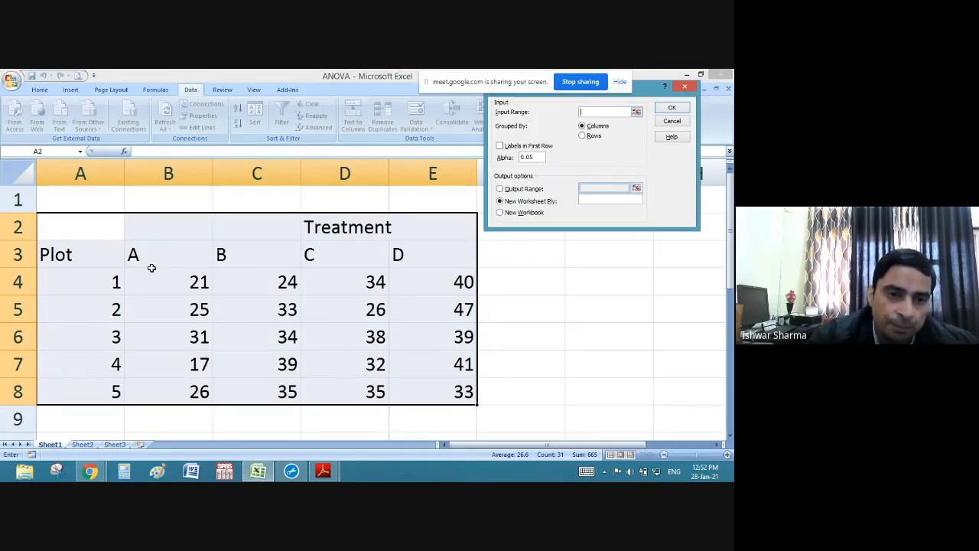
drag(136, 249, 448, 388)
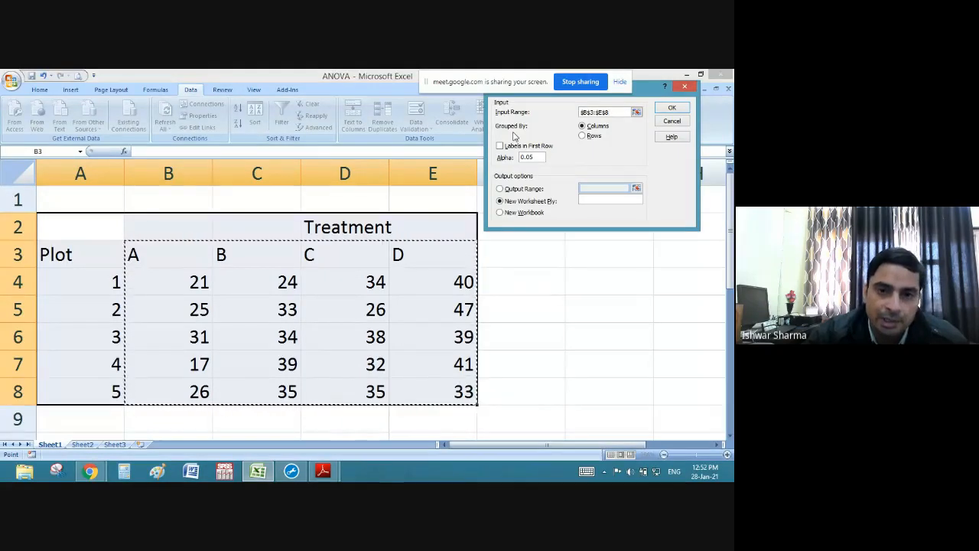
click(684, 86)
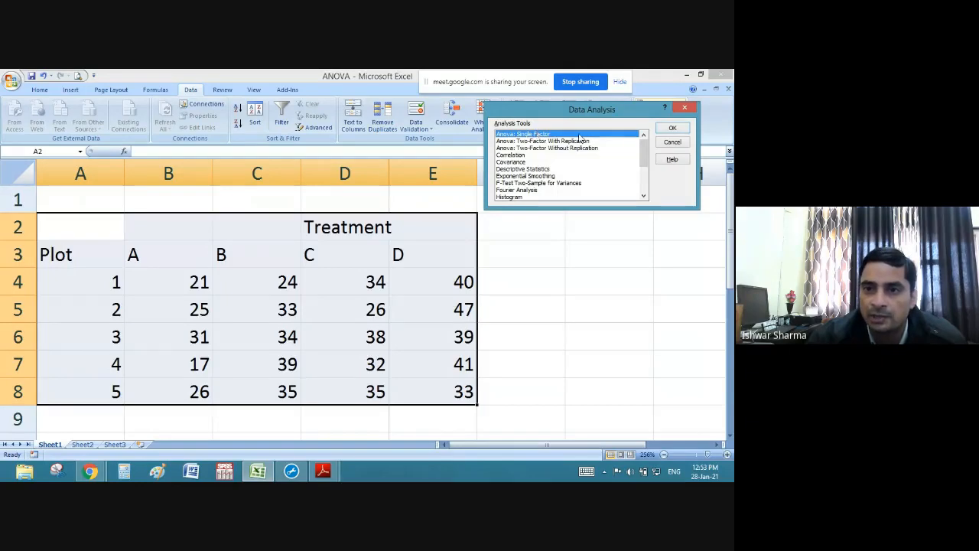
Set up a single-factor ANOVA with input range B3:E8 and treat the first row as labels
click(673, 130)
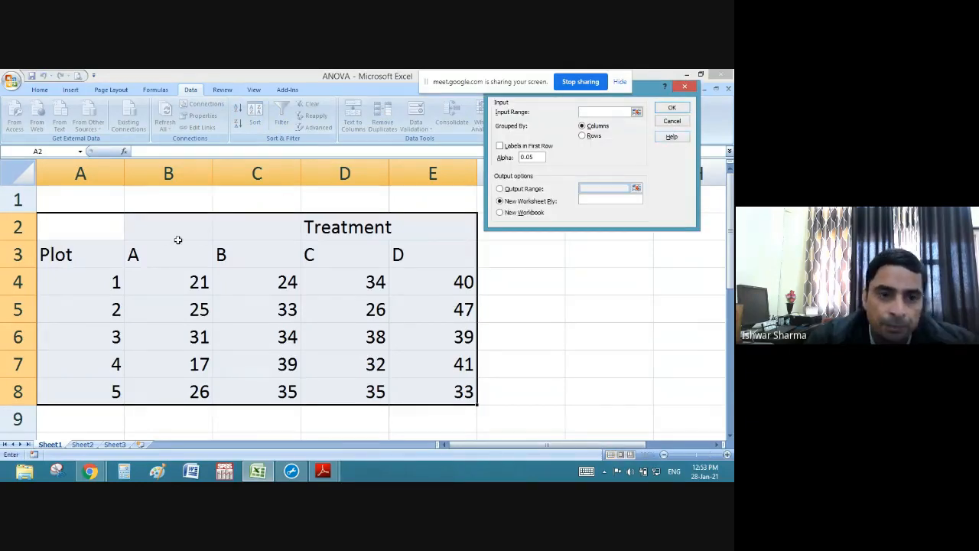
drag(137, 246, 413, 393)
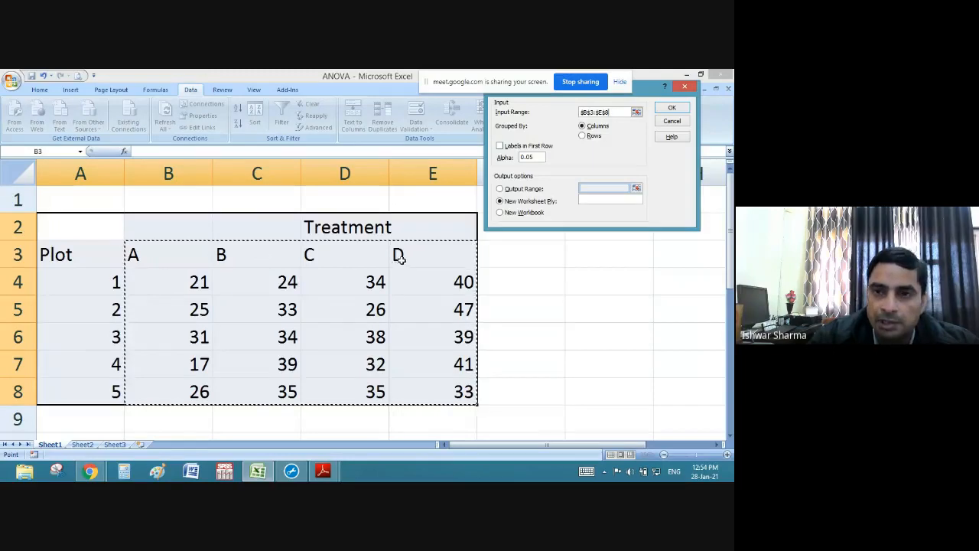
click(500, 146)
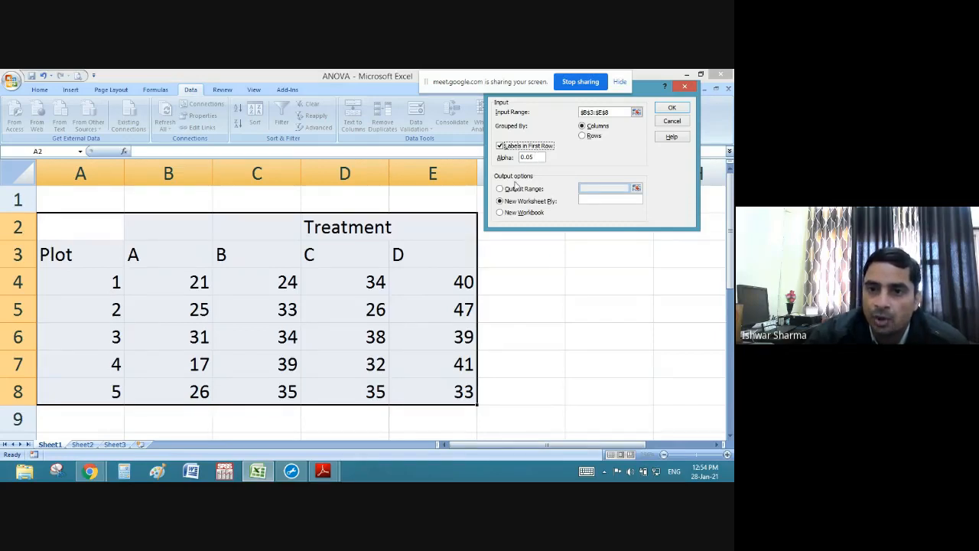
Direct the ANOVA results to an output range and reselect B3:E8 as the input range
click(499, 189)
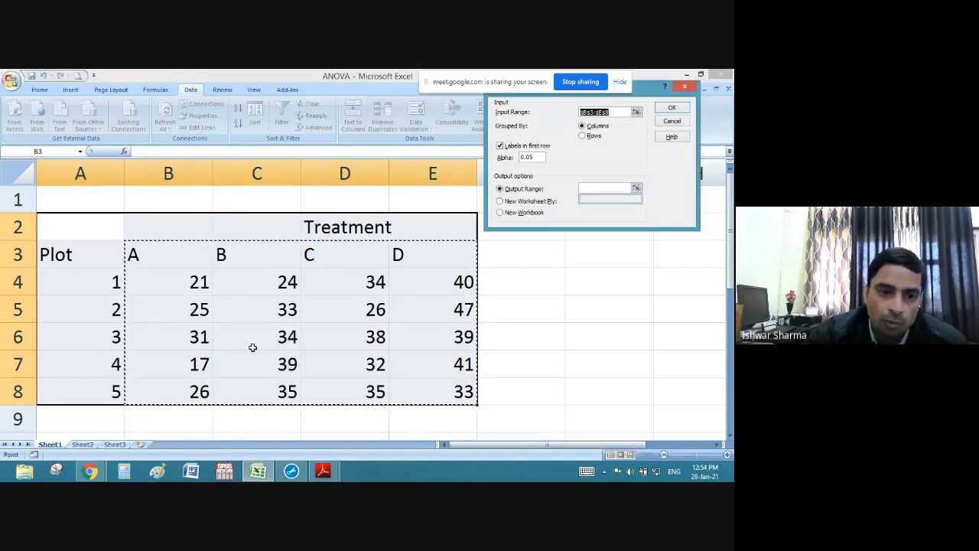
click(92, 425)
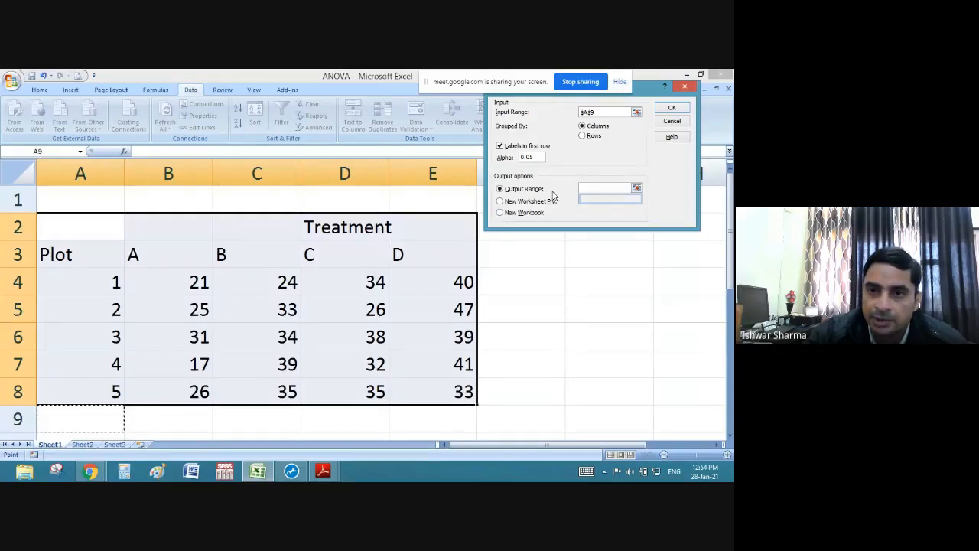
click(590, 187)
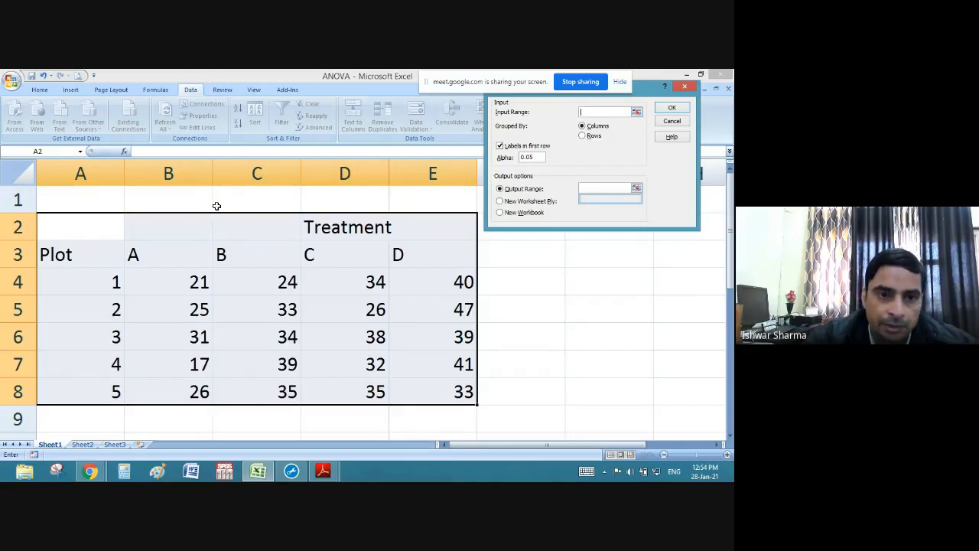
drag(133, 250, 418, 395)
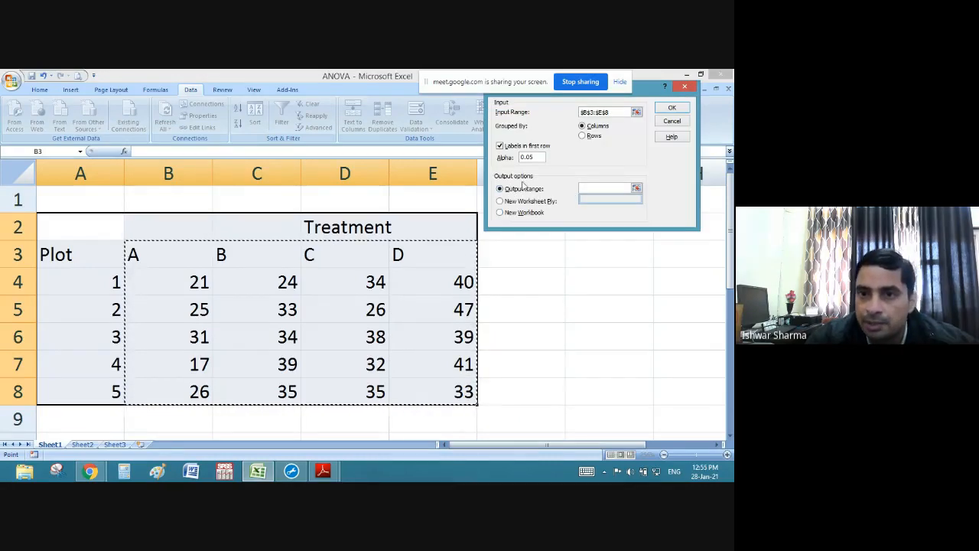
Set the output range to cell A9 and run the single-factor ANOVA
click(587, 186)
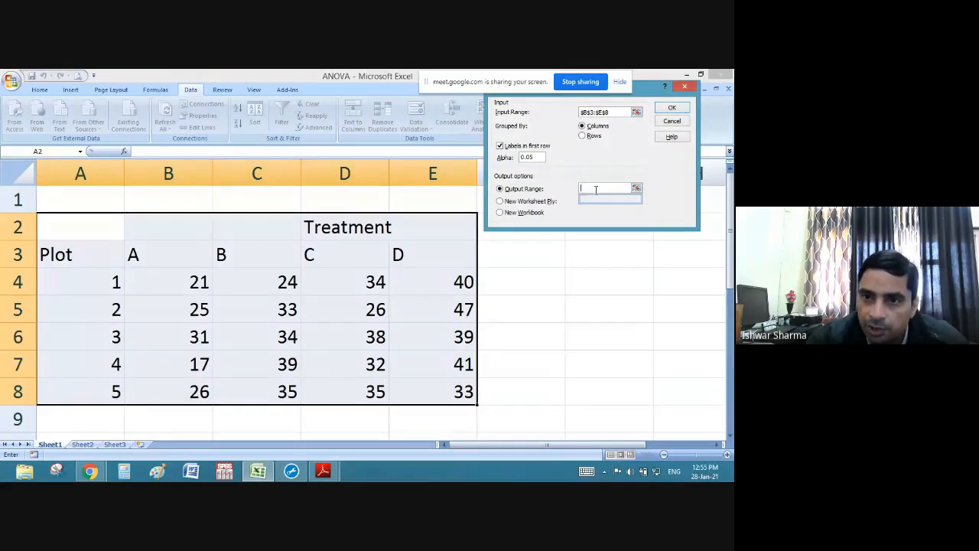
click(81, 426)
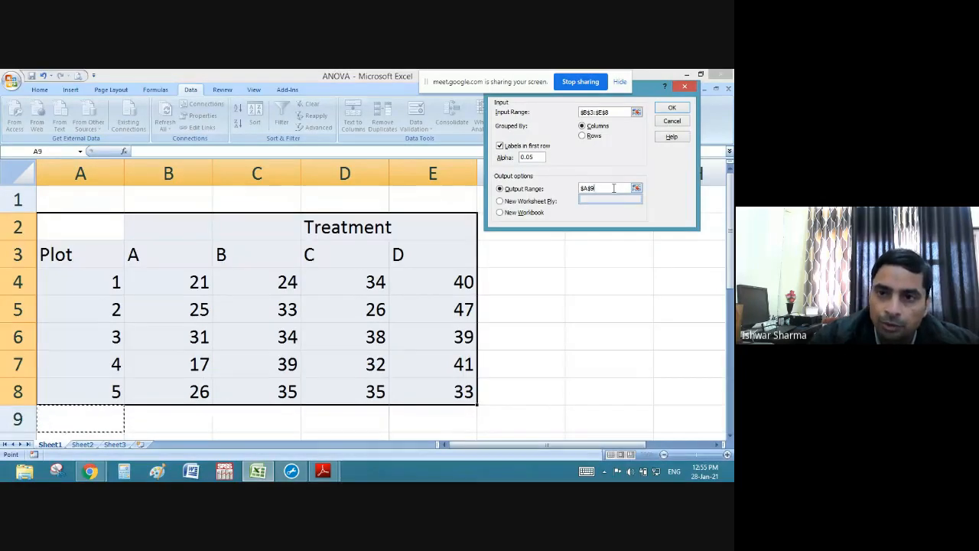
click(673, 109)
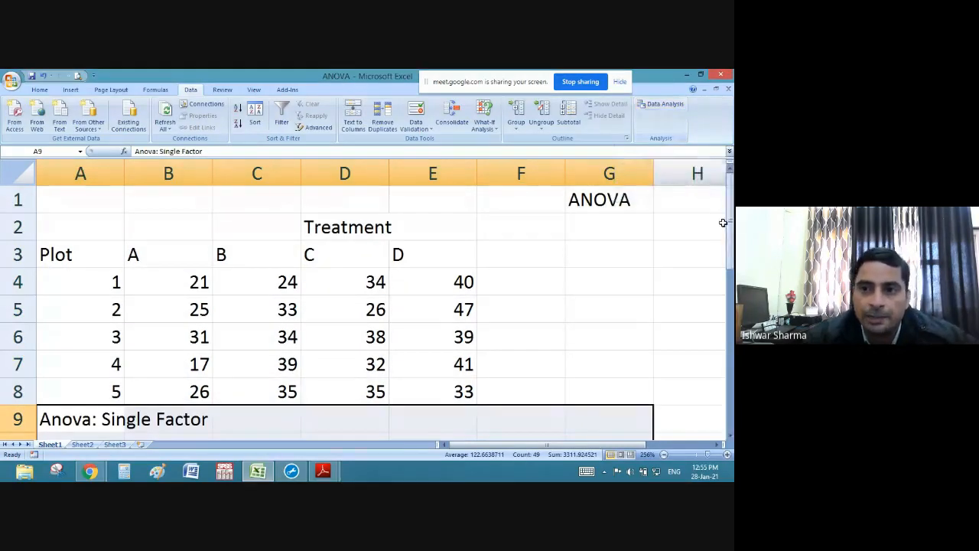
Widen column A to fit the source labels of the ANOVA output and reduce the sheet zoom to 208%
drag(731, 223, 732, 308)
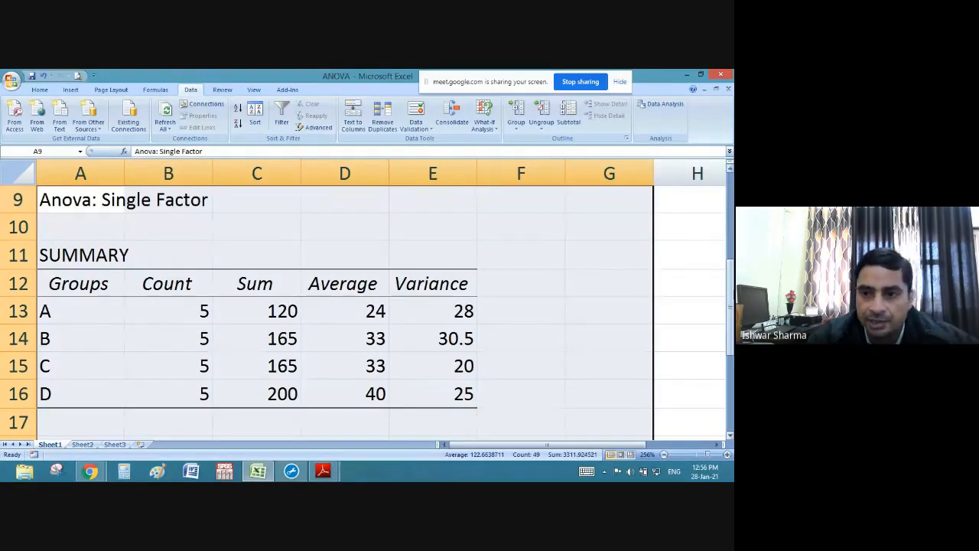
drag(730, 293, 731, 341)
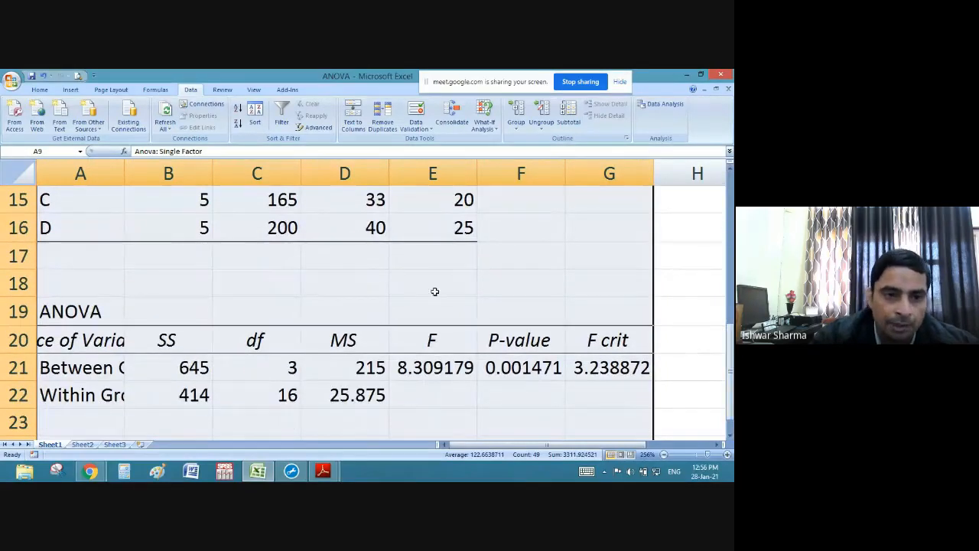
drag(125, 173, 176, 169)
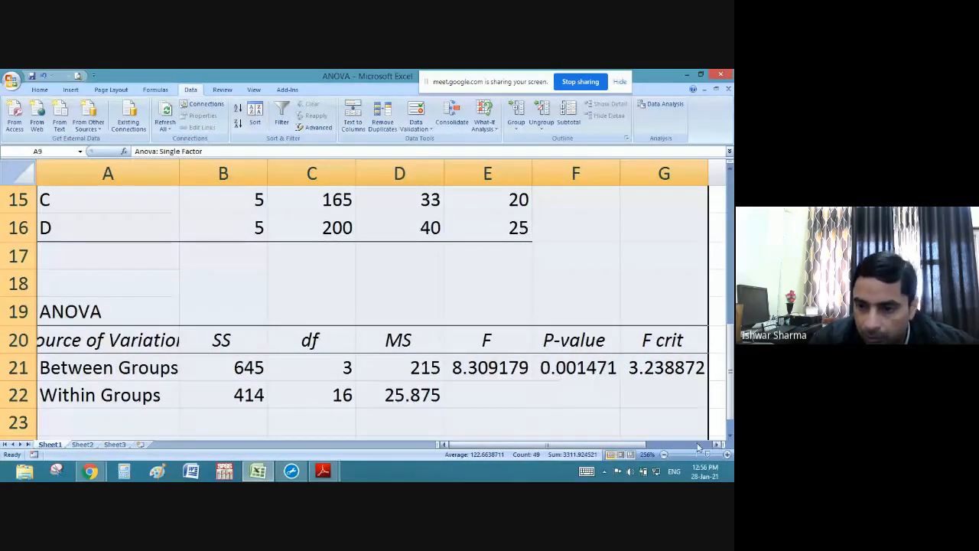
drag(708, 454, 704, 457)
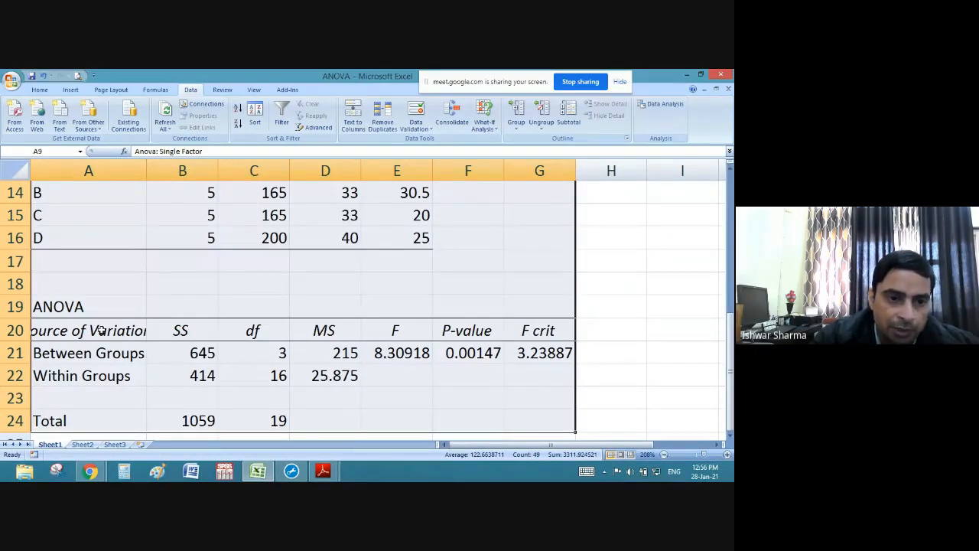
drag(146, 170, 154, 170)
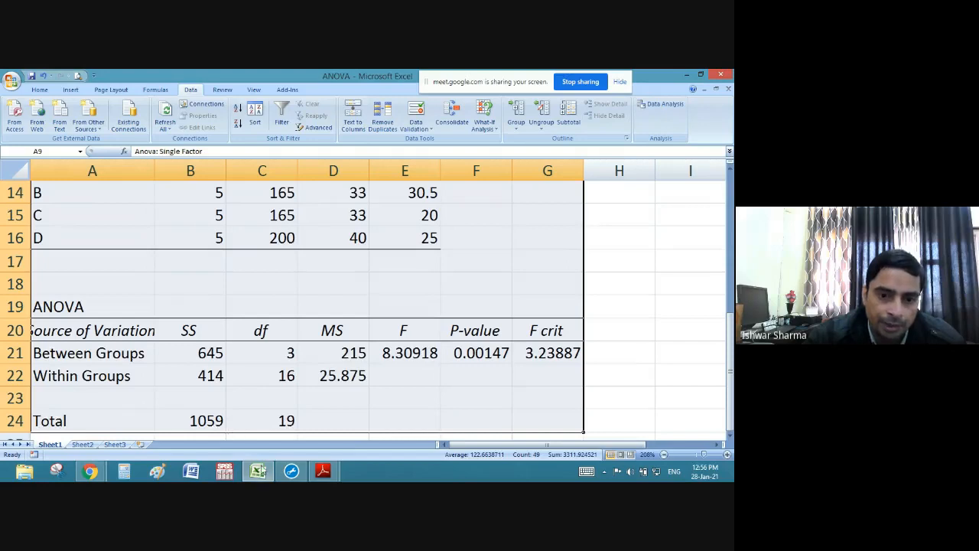
Switch to the OneNote notes in the browser and examine the handwritten ANOVA table that follows the manual calculation steps
mouse_move(261, 474)
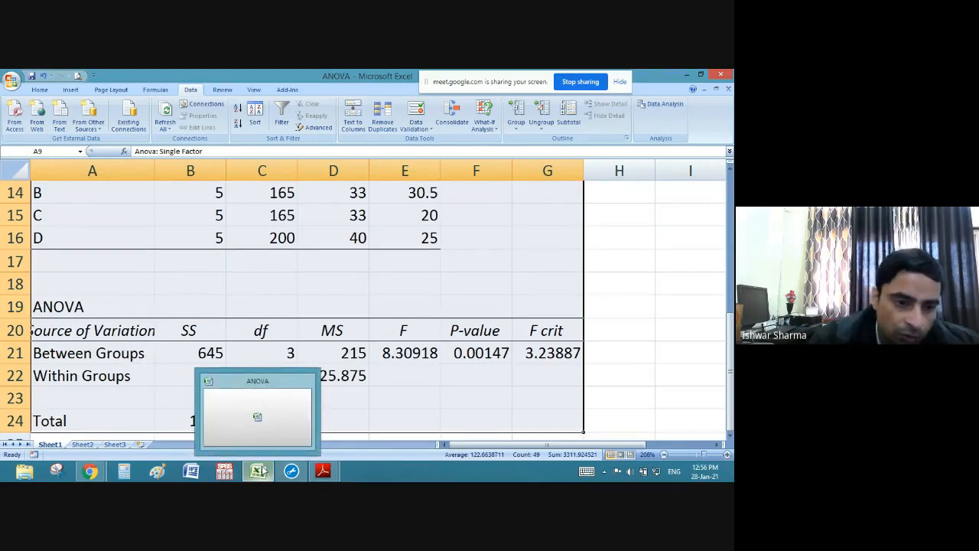
mouse_move(90, 472)
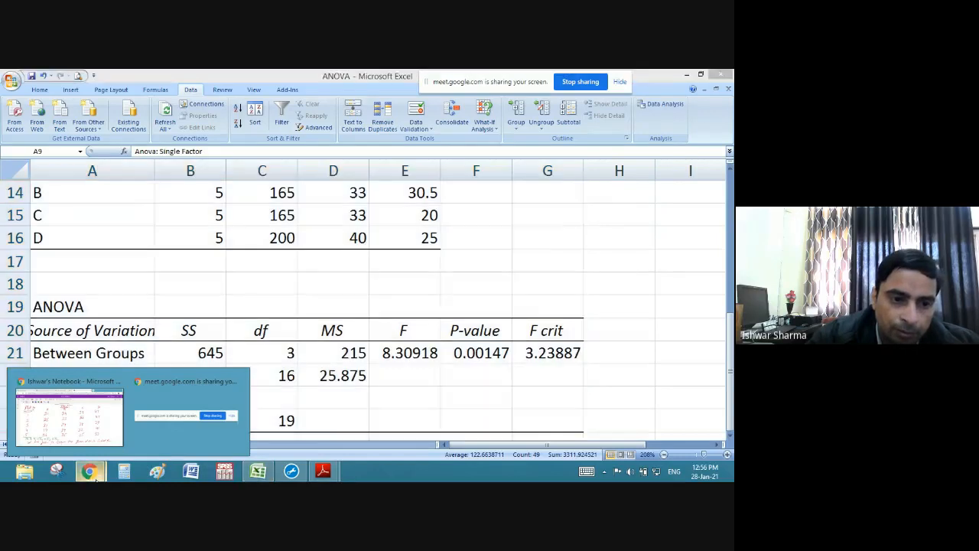
click(76, 417)
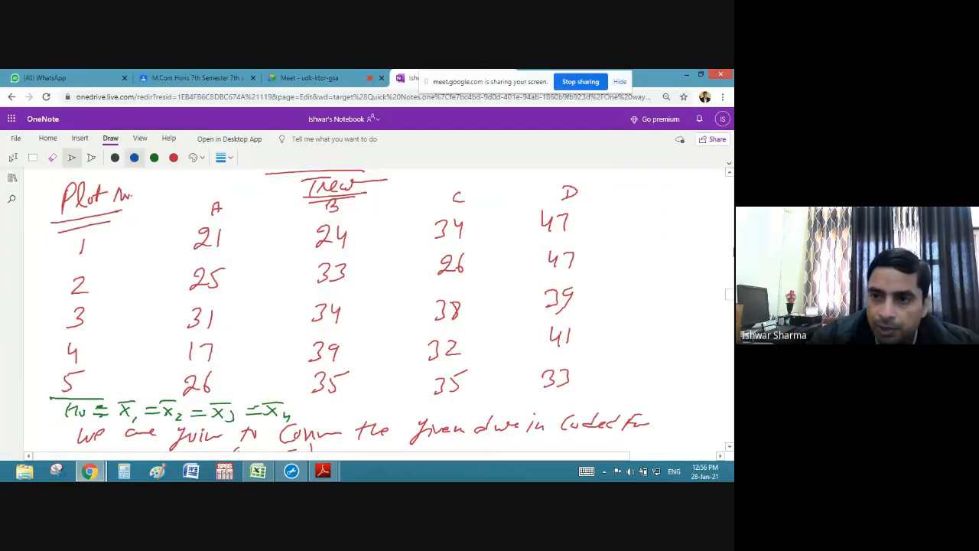
scroll(728, 291, down, 5)
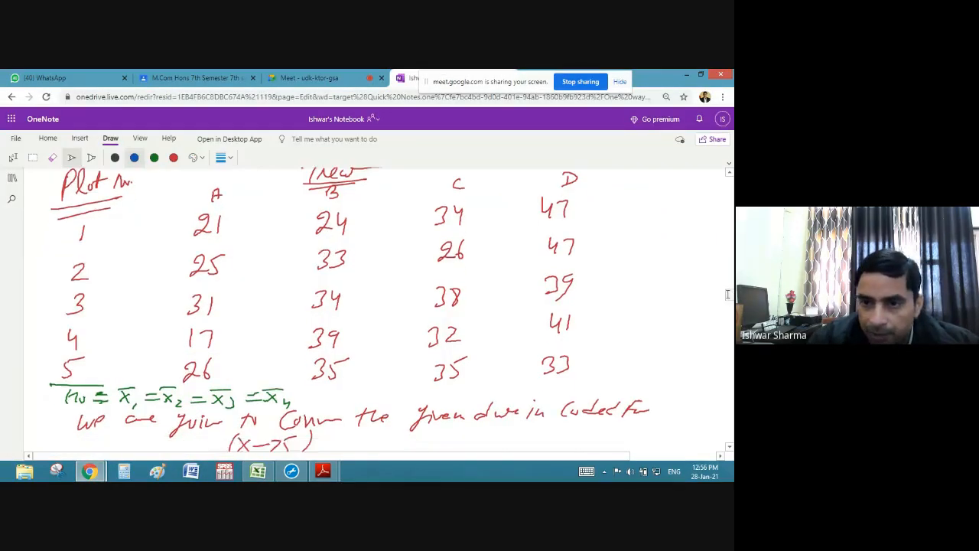
scroll(728, 302, down, 15)
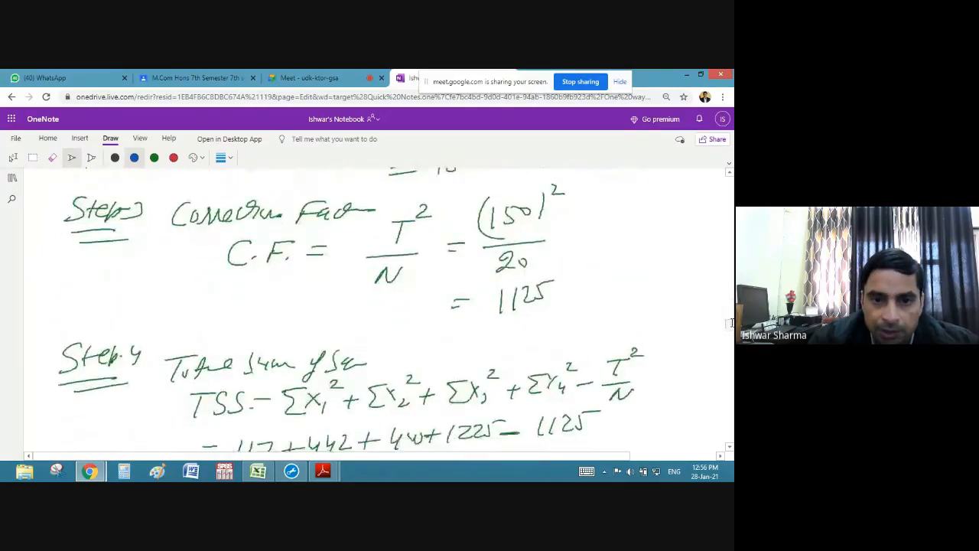
scroll(730, 342, down, 12)
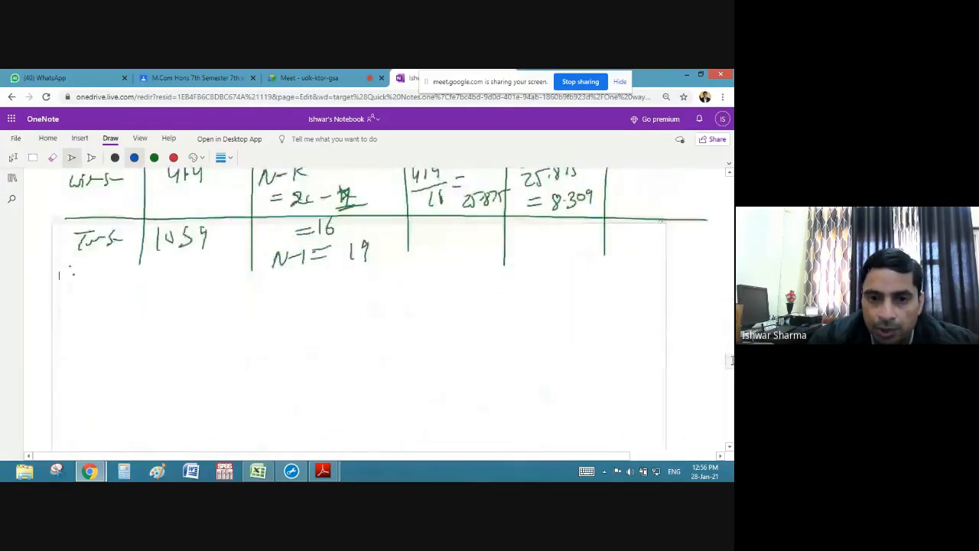
scroll(731, 352, up, 4)
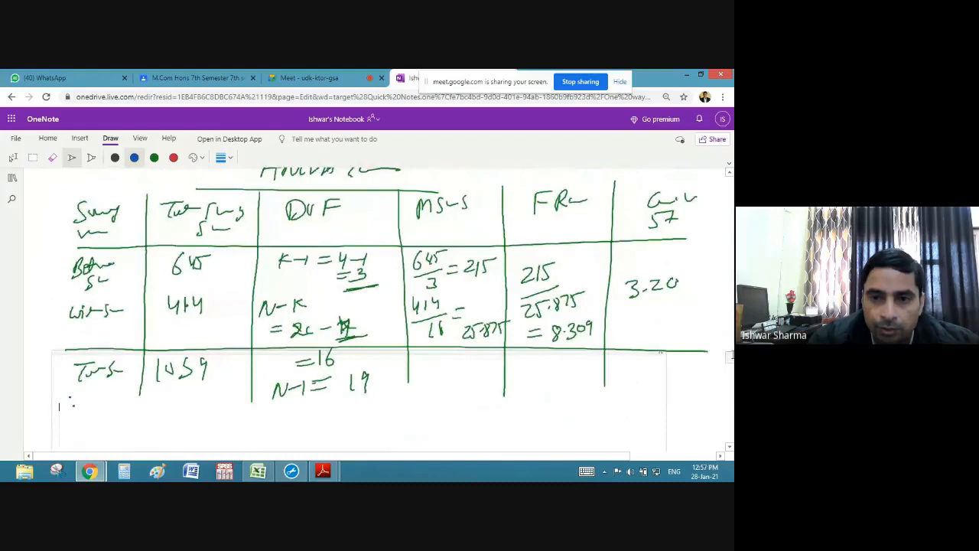
scroll(730, 354, up, 1)
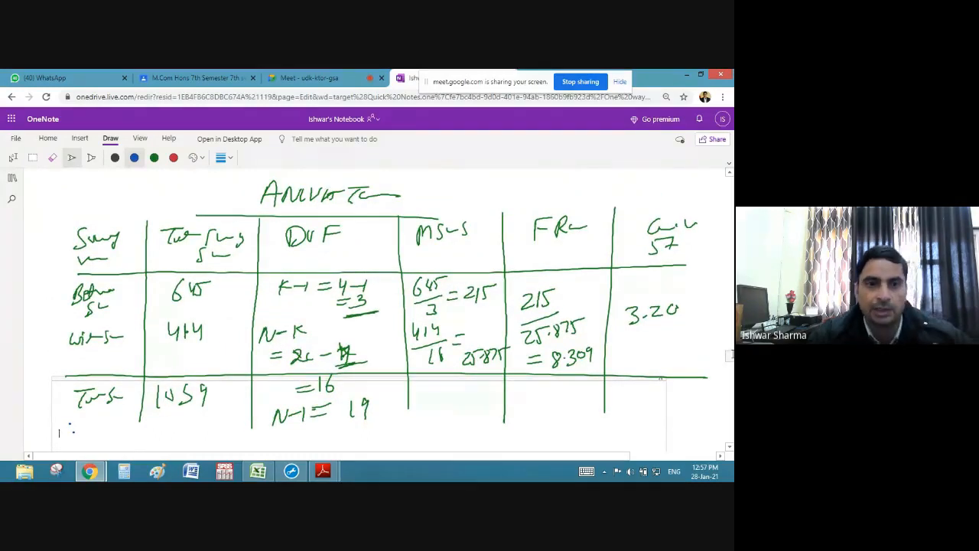
In red ink, label the between-samples row SSB and the within-samples row SSW, and circle the sum of squares 645
click(173, 158)
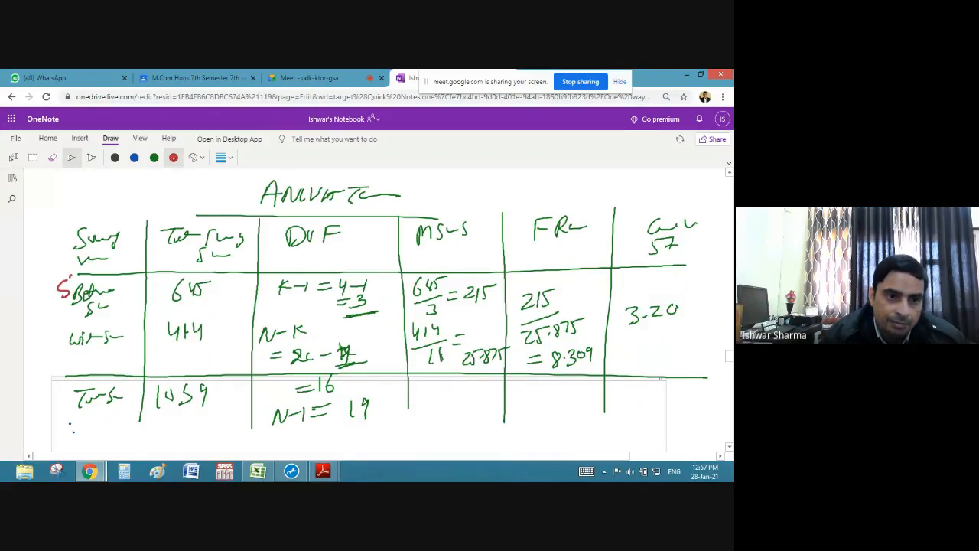
drag(72, 274, 70, 291)
drag(83, 270, 93, 280)
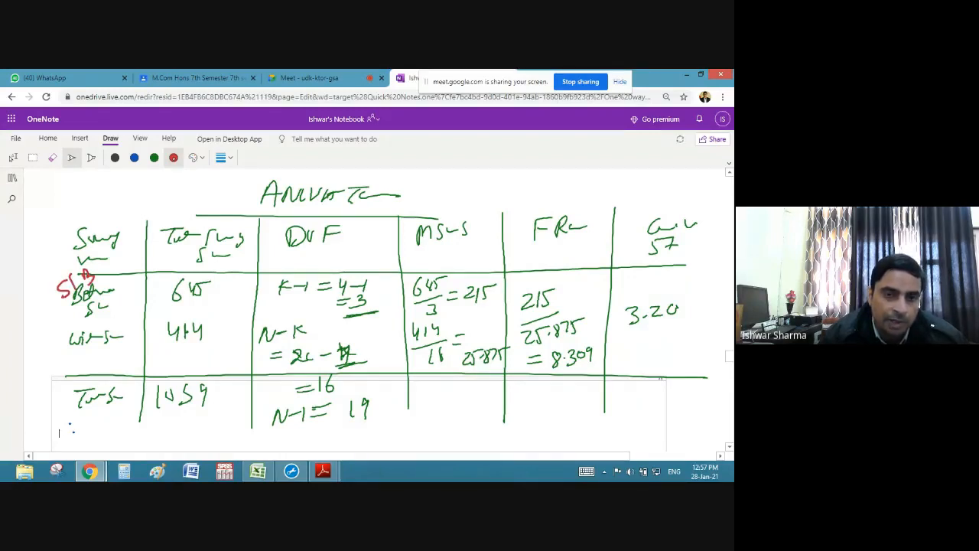
mouse_move(197, 269)
mouse_down()
mouse_move(170, 310)
mouse_move(205, 267)
mouse_up()
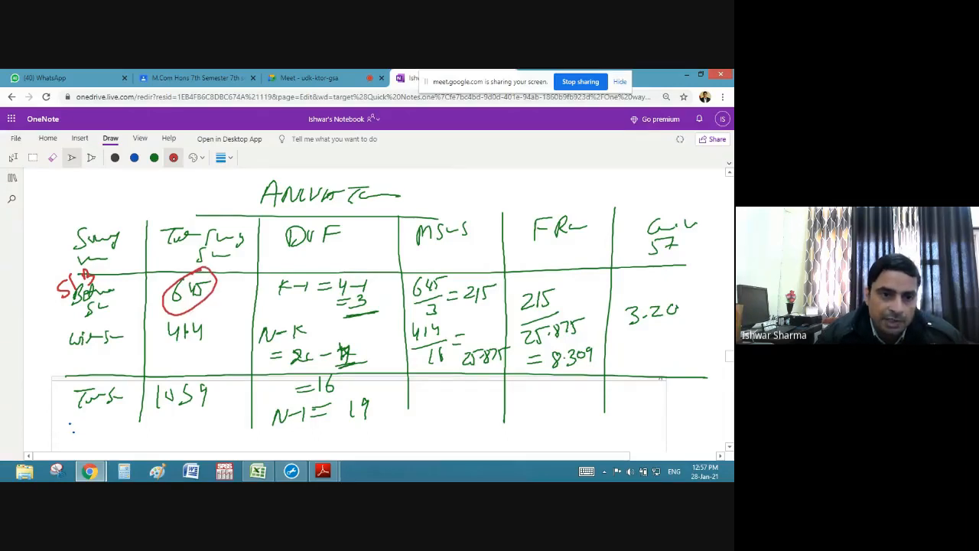
mouse_move(91, 360)
mouse_down()
mouse_move(83, 371)
mouse_move(118, 347)
mouse_up()
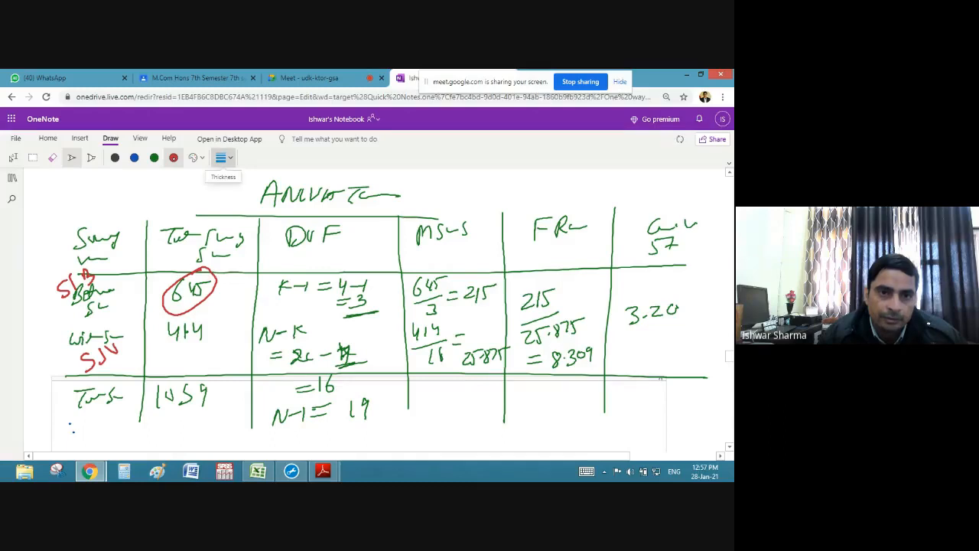
Set the red pen's thickness to 0.7 mm and circle the sums of squares 414 and 1059
click(222, 157)
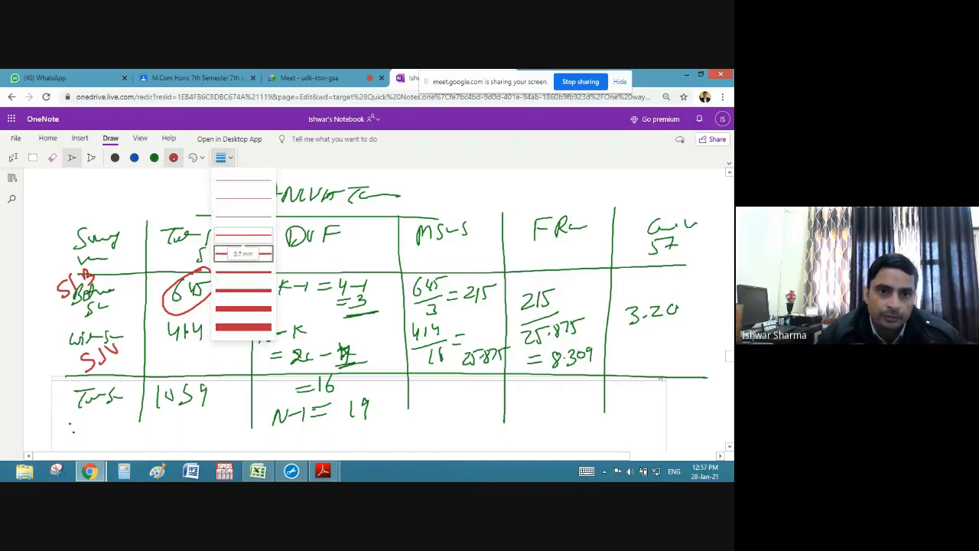
click(243, 253)
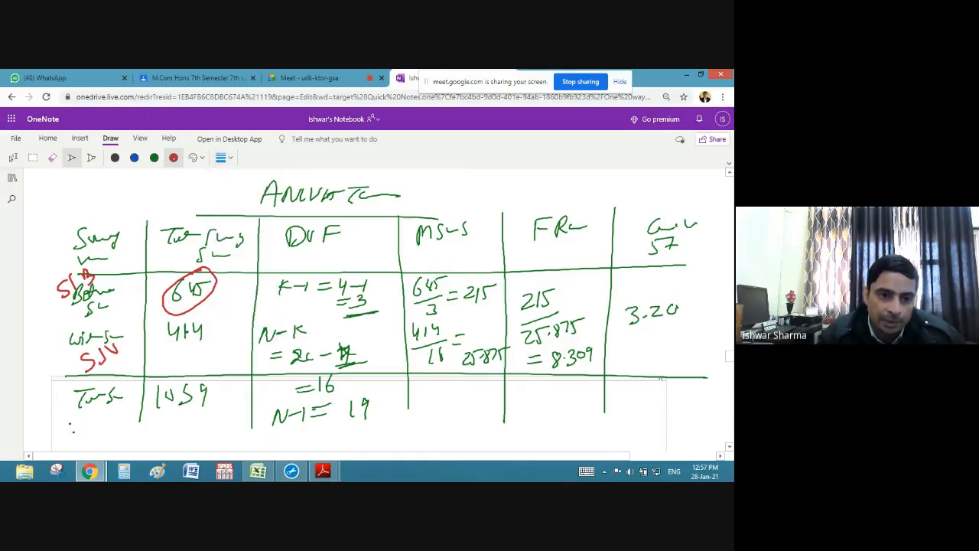
mouse_move(196, 309)
mouse_down()
mouse_move(163, 342)
mouse_move(210, 336)
mouse_up()
mouse_move(165, 382)
mouse_down()
mouse_move(149, 393)
mouse_move(195, 417)
mouse_move(207, 383)
mouse_move(176, 383)
mouse_up()
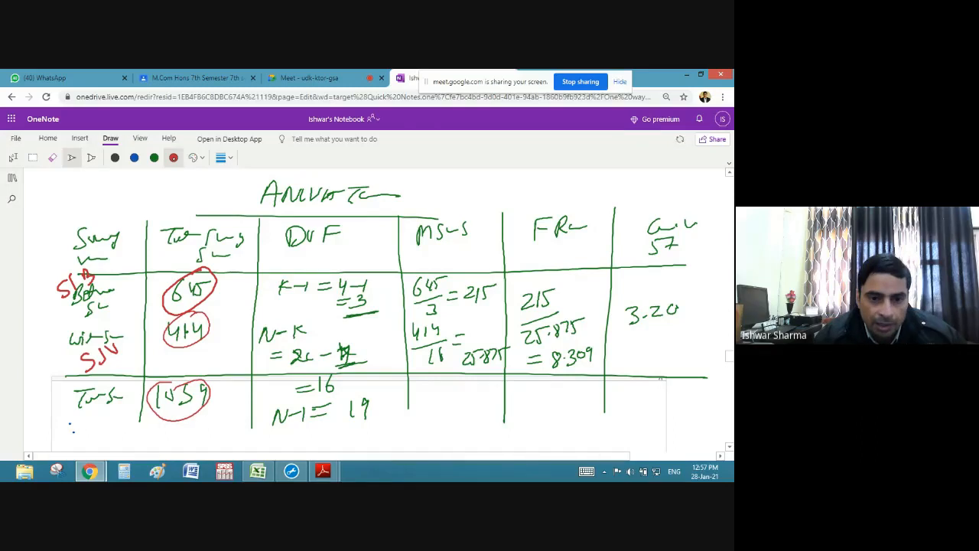
Check the Excel output, return to the OneNote table, circle the degrees of freedom 3, and complete the within-samples entry as 20 − 4 = 16
click(258, 471)
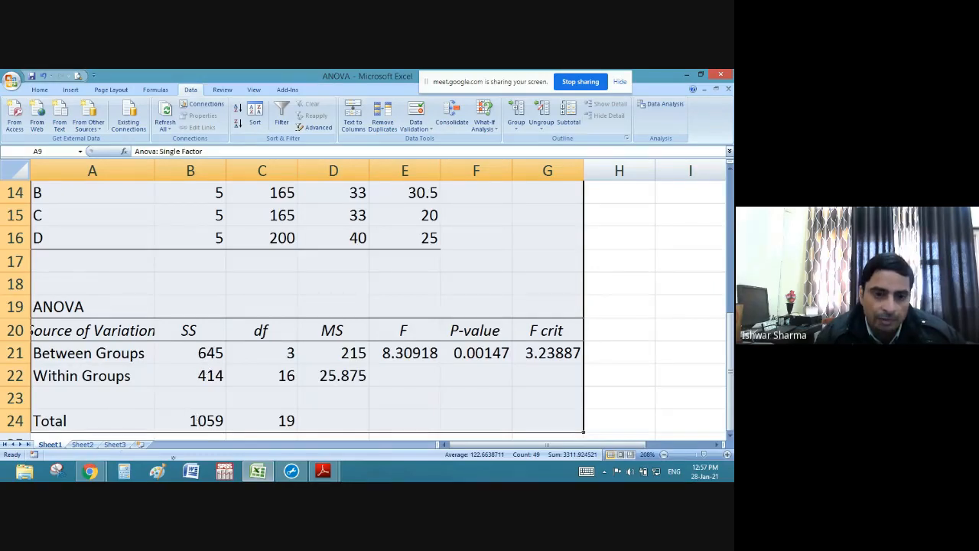
click(89, 472)
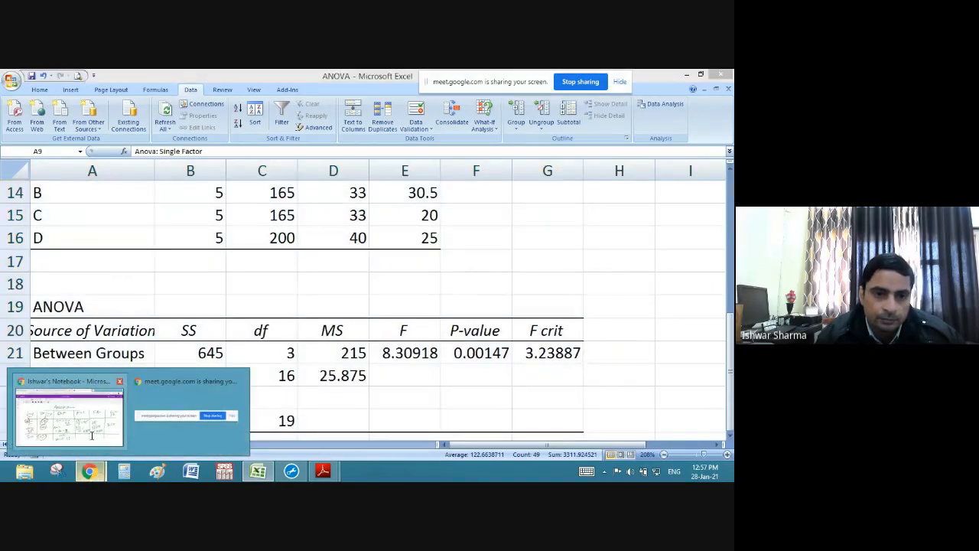
click(91, 435)
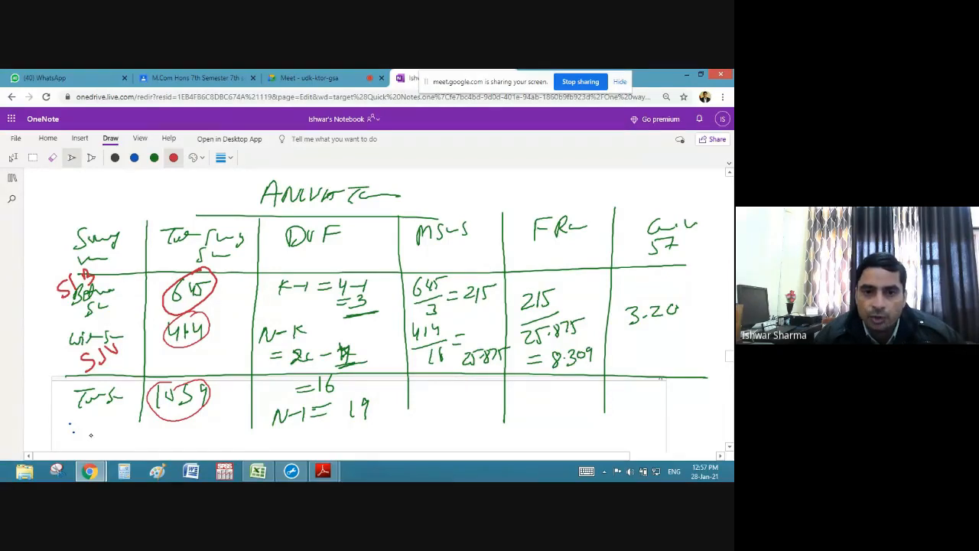
mouse_move(359, 313)
mouse_down()
mouse_move(370, 290)
mouse_move(358, 313)
mouse_move(367, 310)
mouse_up()
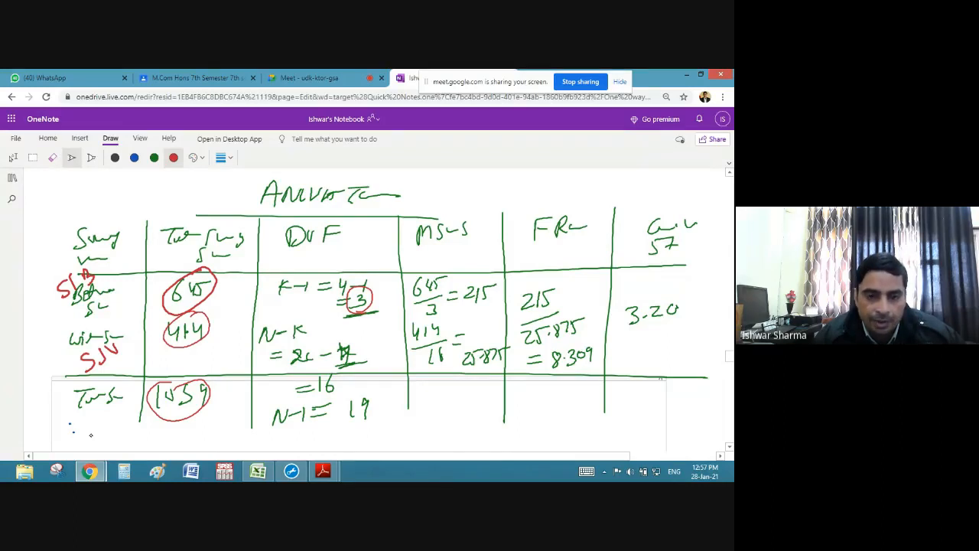
drag(308, 353, 388, 339)
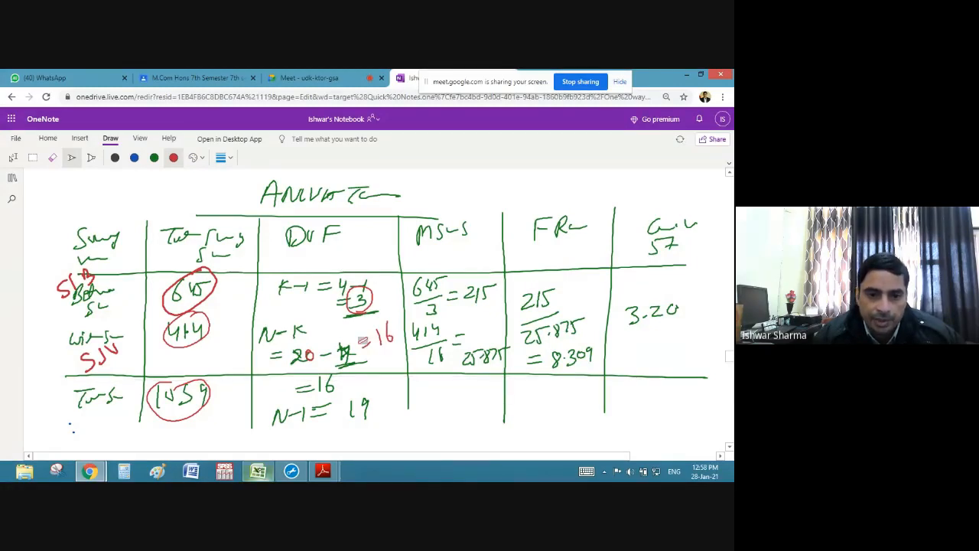
Check the Excel output again, and in the OneNote table circle the total degrees of freedom 19 and underline mean squares 215 and 25.875
click(257, 471)
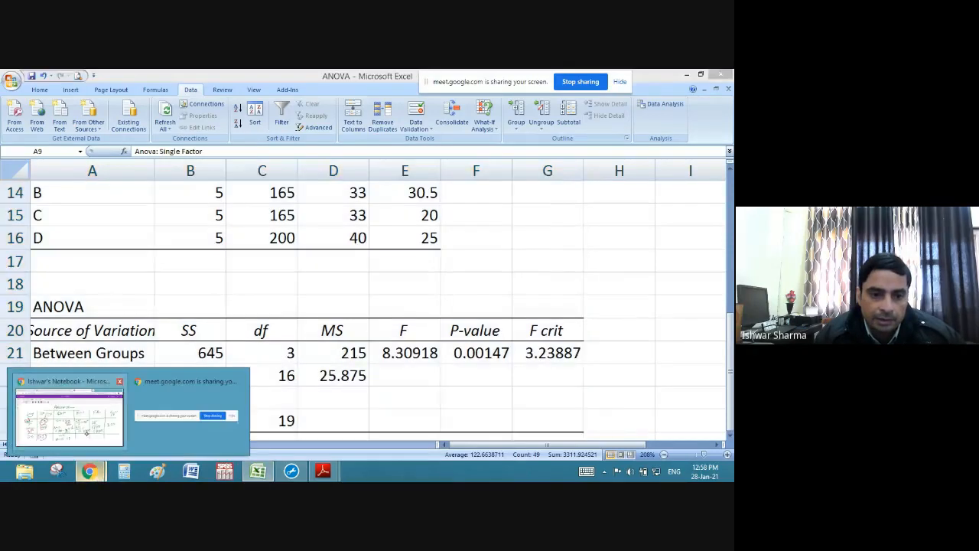
click(86, 434)
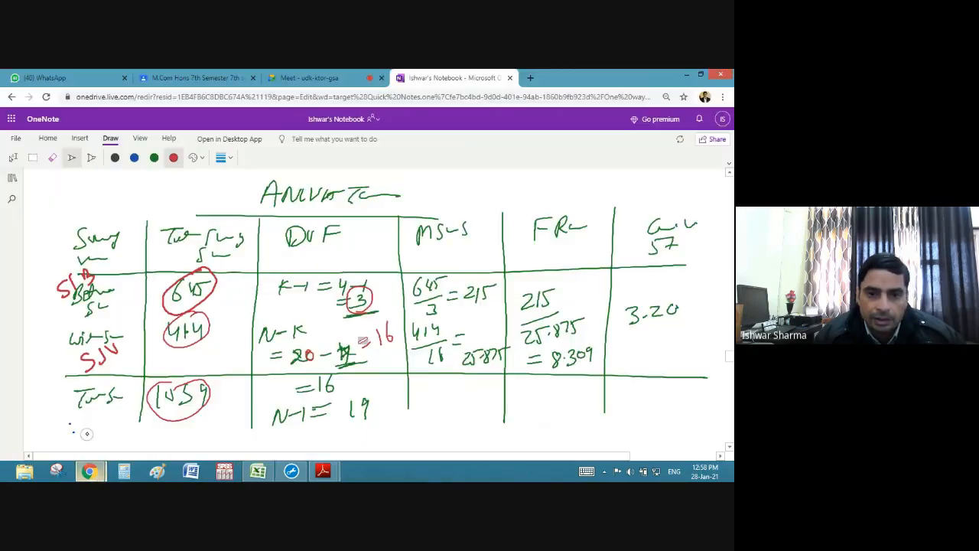
mouse_move(366, 385)
mouse_down()
mouse_move(343, 410)
mouse_move(383, 414)
mouse_move(361, 384)
mouse_up()
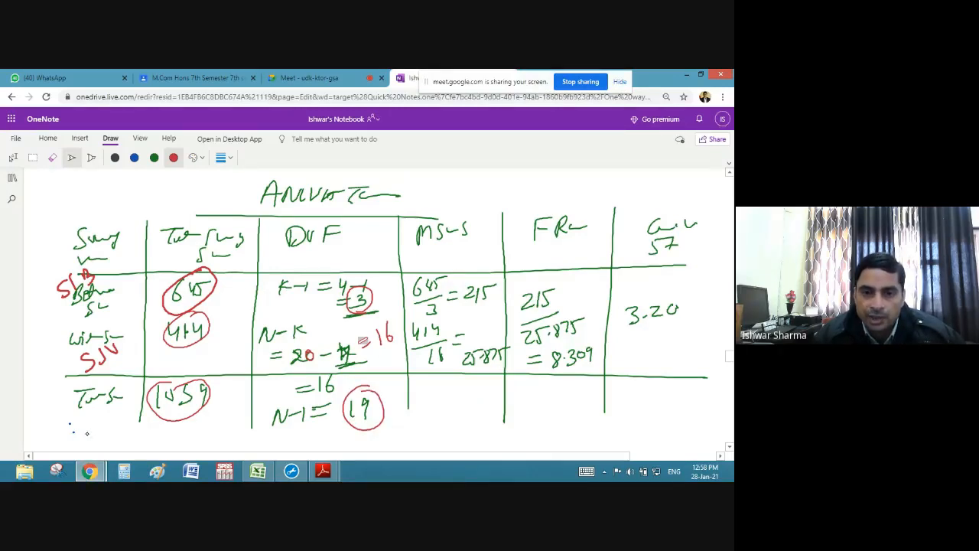
drag(465, 307, 488, 300)
drag(462, 375, 500, 363)
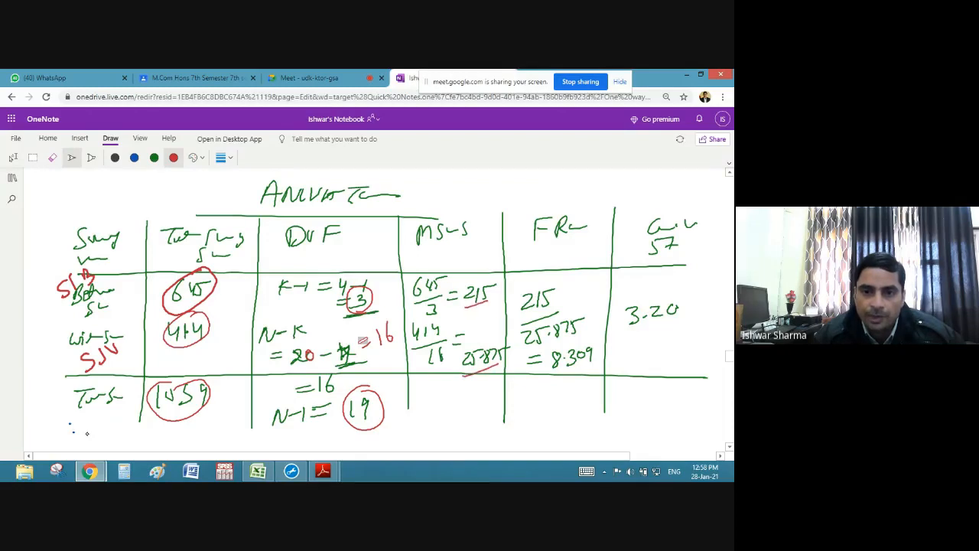
Compare the mean squares and F value with the Excel output, and circle the F ratio 8.309 in the OneNote table
click(257, 471)
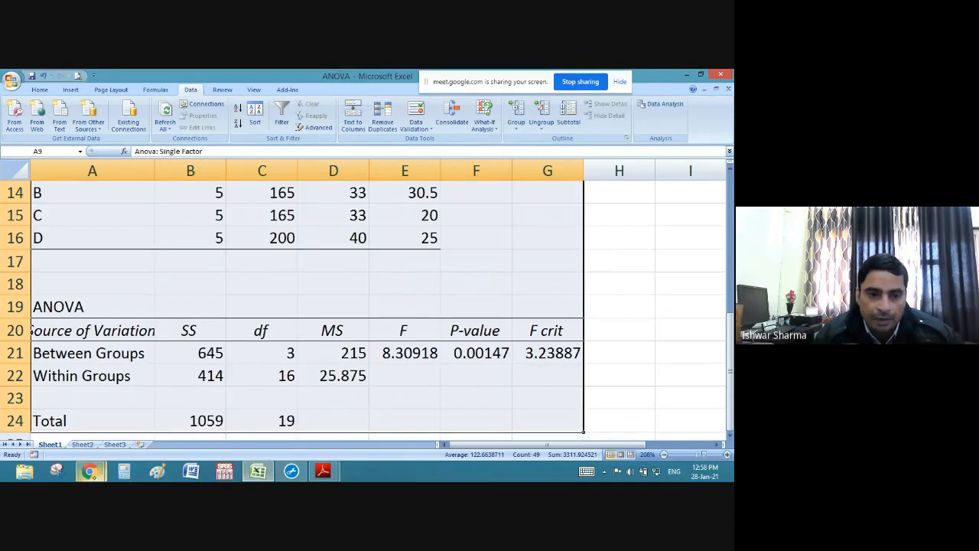
click(89, 471)
click(100, 432)
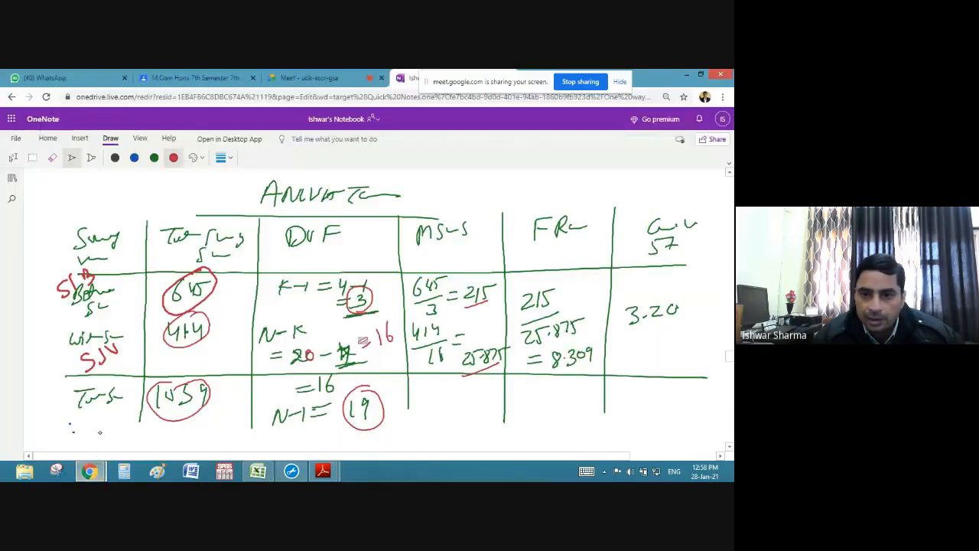
mouse_move(585, 333)
mouse_down()
mouse_move(540, 346)
mouse_move(593, 369)
mouse_move(581, 334)
mouse_up()
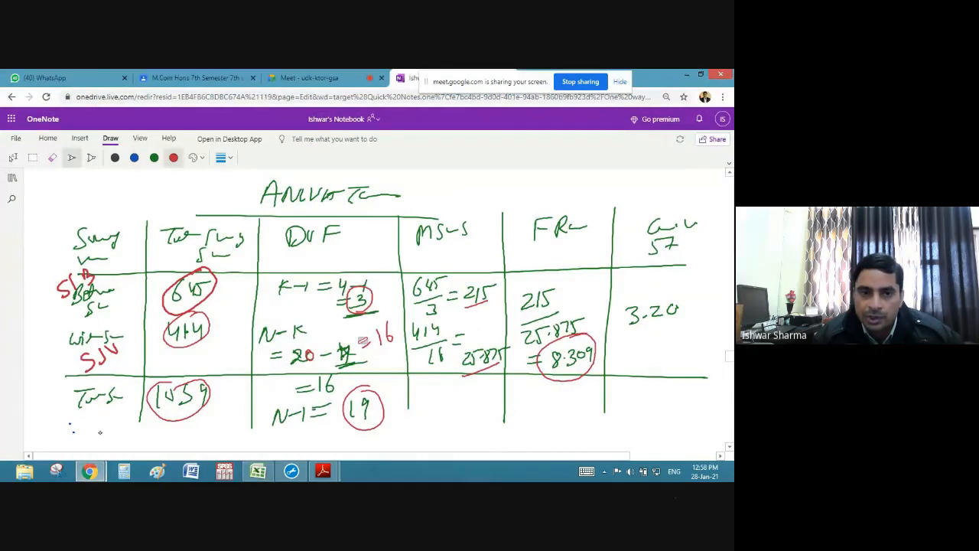